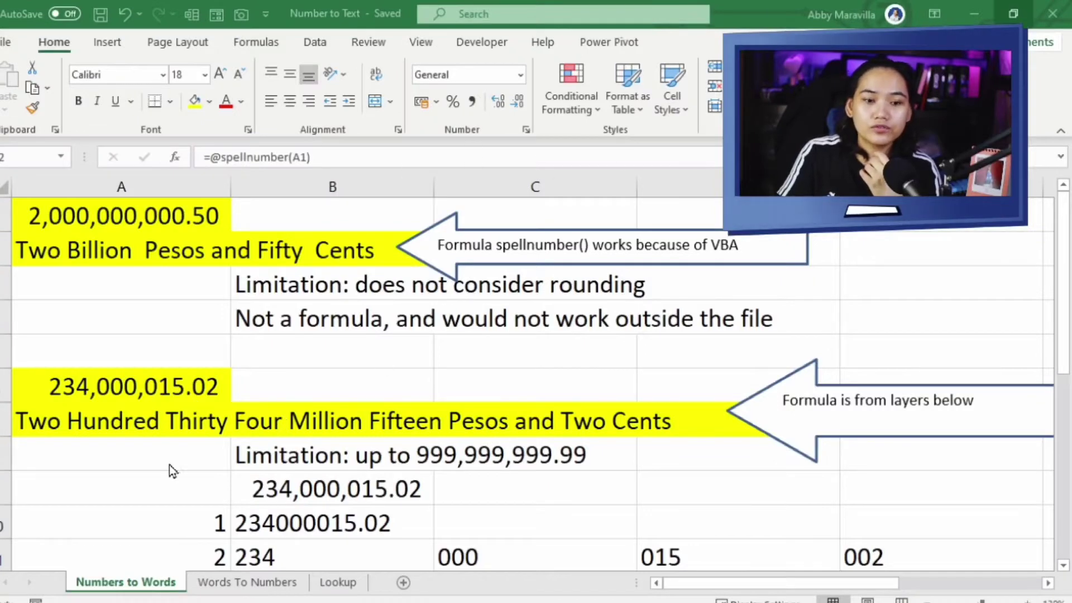
{"action": "left_click", "coordinate": [132, 580]}
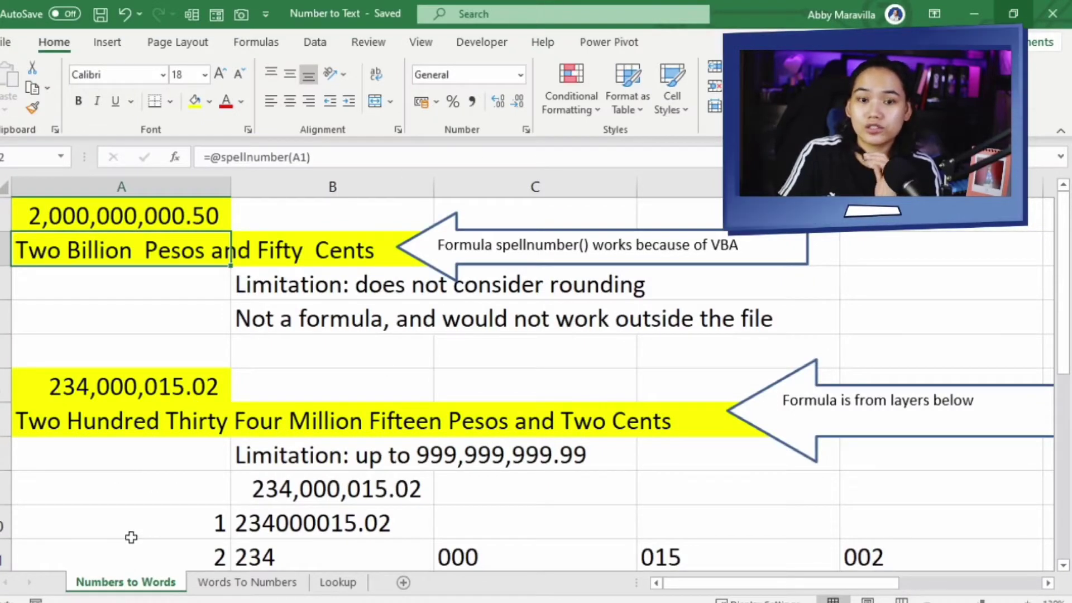
{"action": "left_click", "coordinate": [145, 514]}
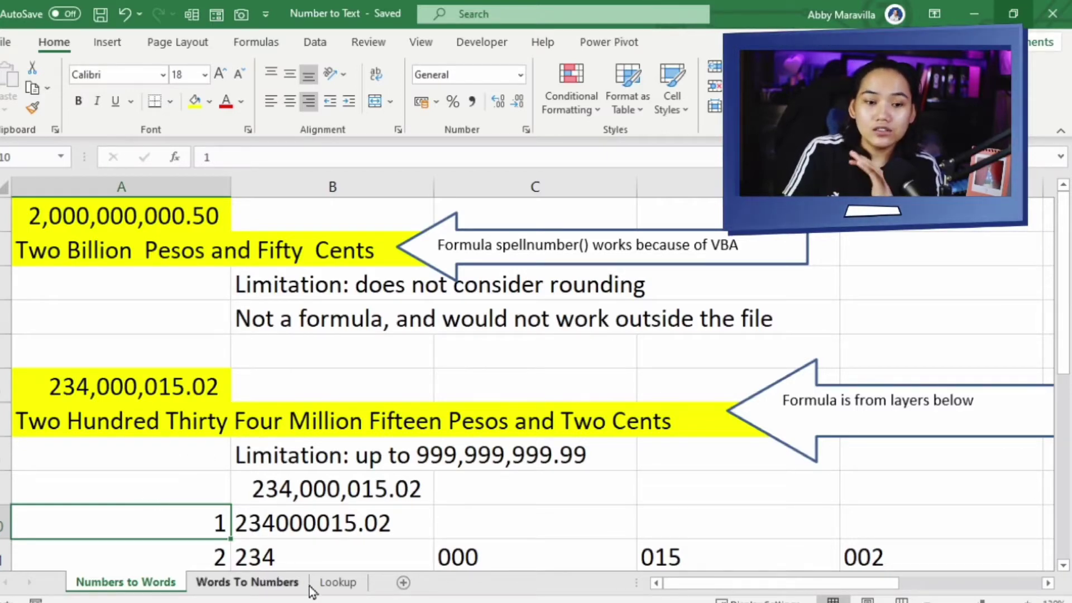
{"action": "left_click", "coordinate": [333, 584]}
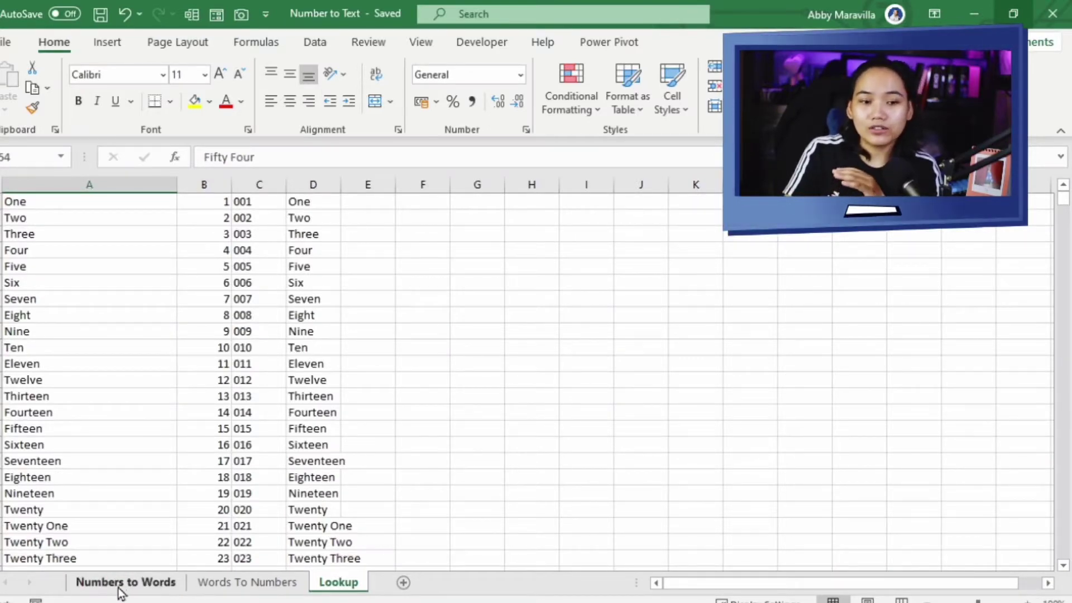
{"action": "left_click", "coordinate": [139, 591]}
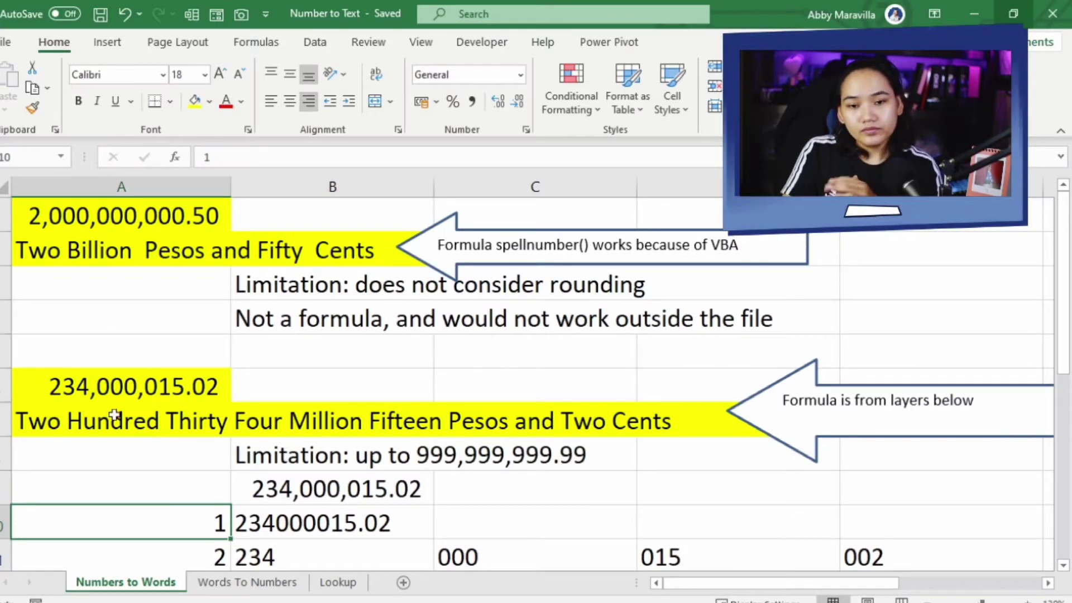
{"action": "left_click", "coordinate": [130, 423]}
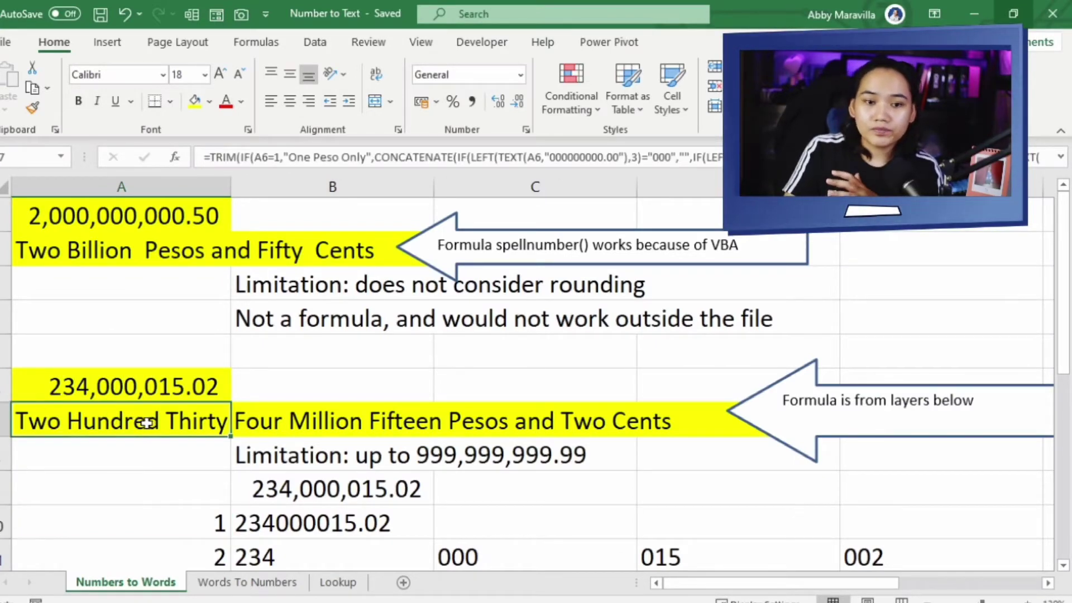
- View A7's long TRIM/CONCATENATE/VLOOKUP formula and enlarge the formula bar to show several lines
{"action": "double_click", "coordinate": [146, 423]}
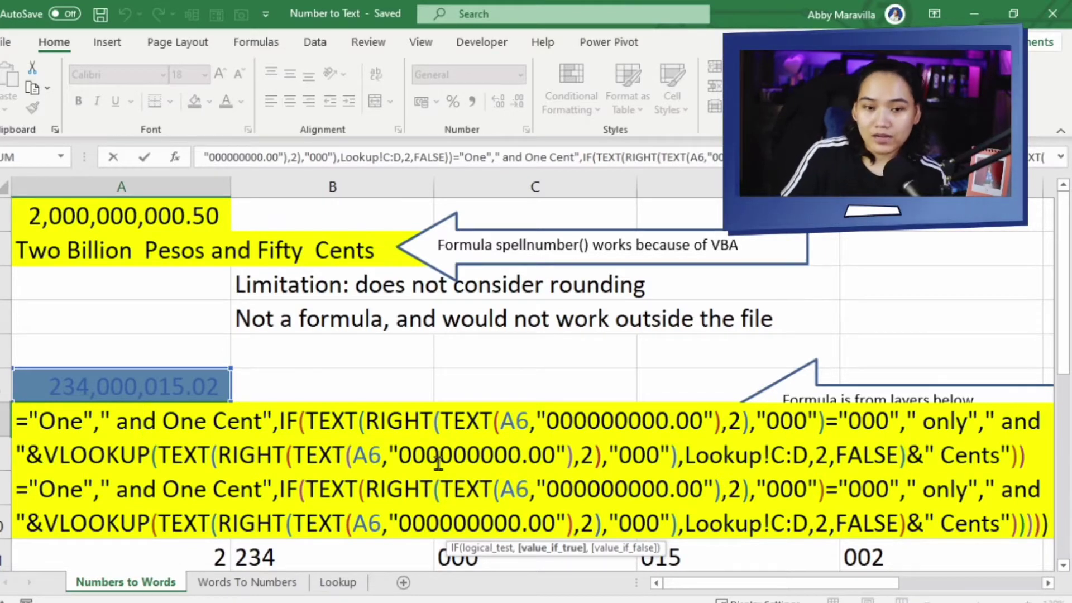
{"action": "key", "text": "Return"}
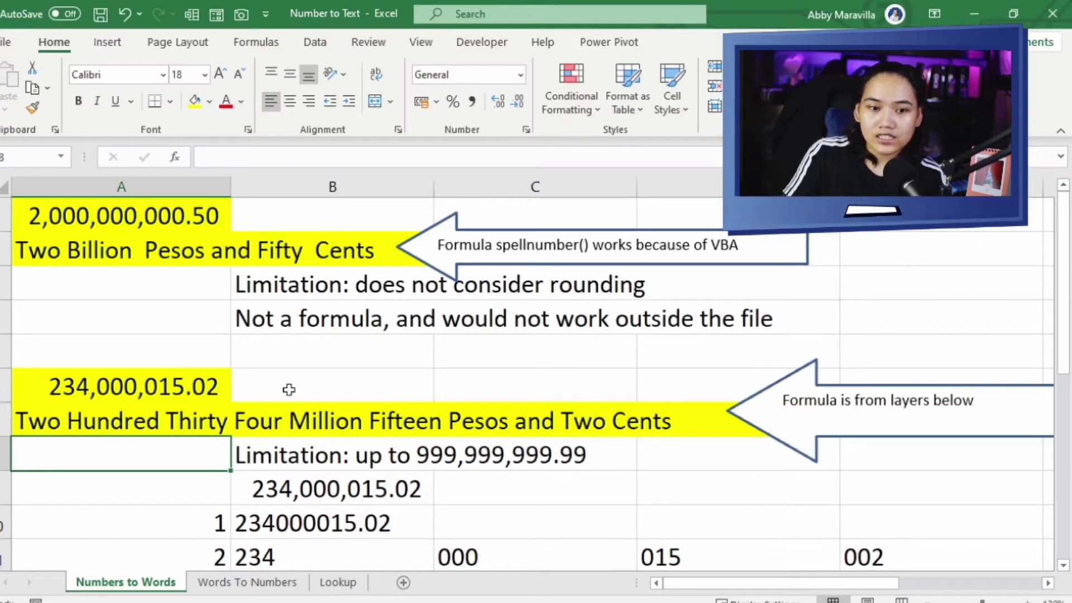
{"action": "left_click", "coordinate": [193, 424]}
{"action": "left_click_drag", "start_coordinate": [1054, 165], "coordinate": [1068, 204]}
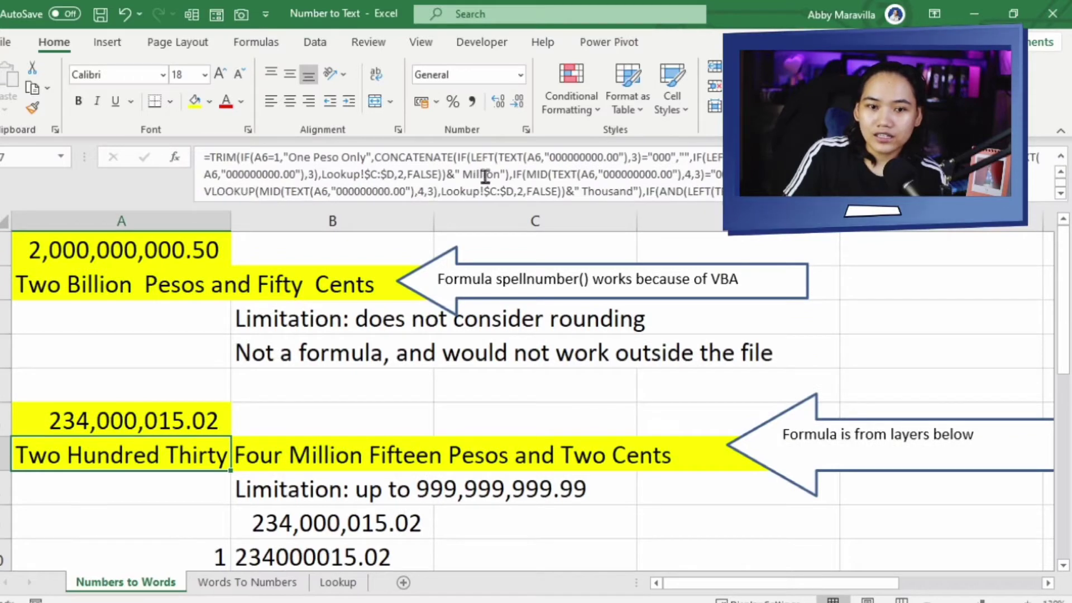
{"action": "scroll", "coordinate": [391, 179], "scroll_direction": "down", "scroll_amount": 5}
{"action": "scroll", "coordinate": [355, 180], "scroll_direction": "up", "scroll_amount": 4}
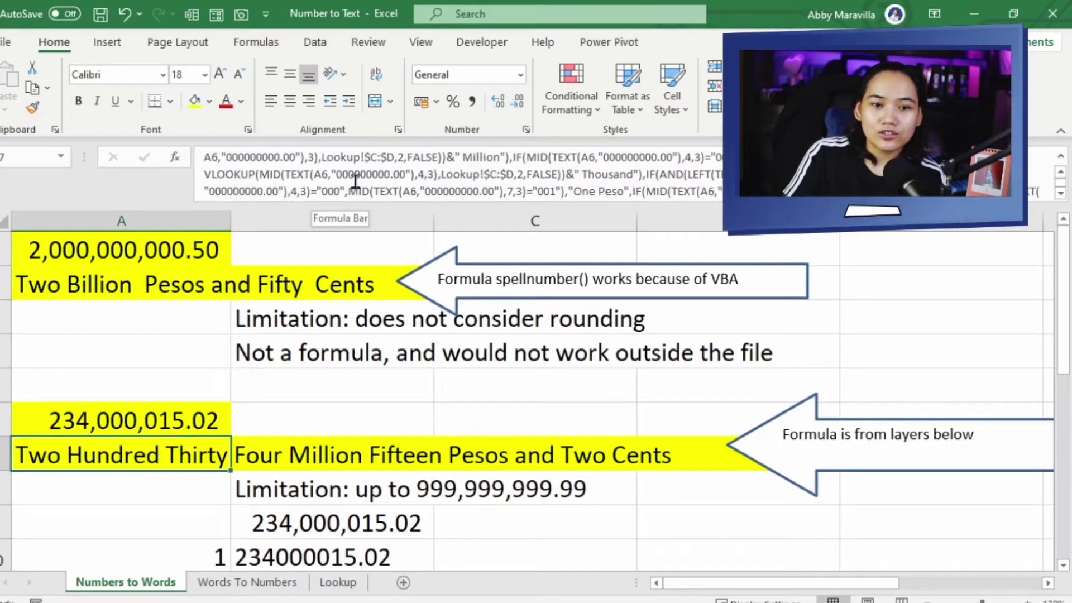
{"action": "scroll", "coordinate": [355, 181], "scroll_direction": "up", "scroll_amount": 1}
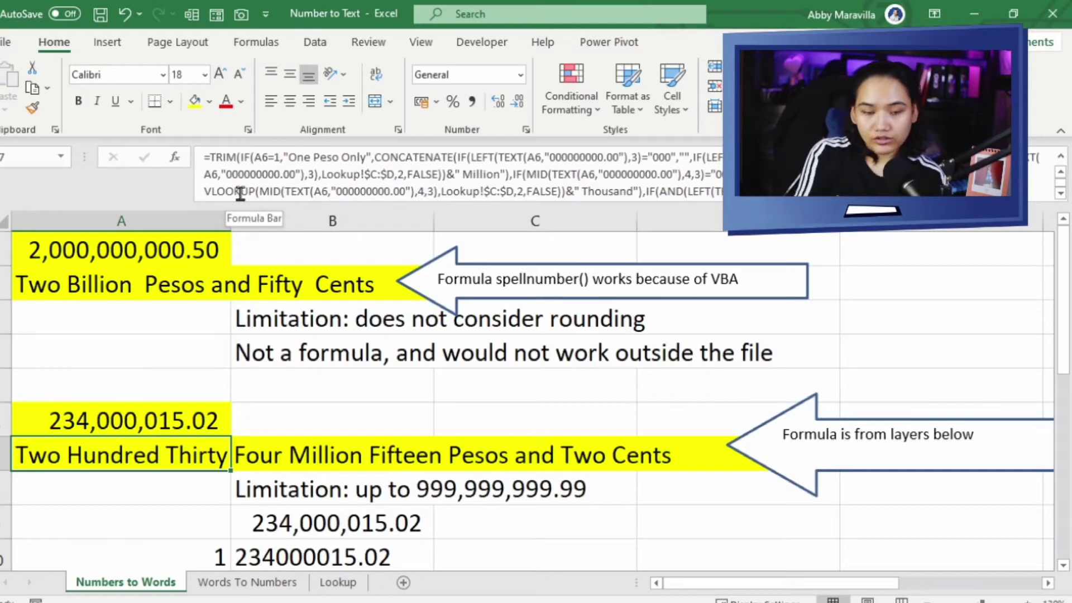
{"action": "left_click", "coordinate": [112, 416]}
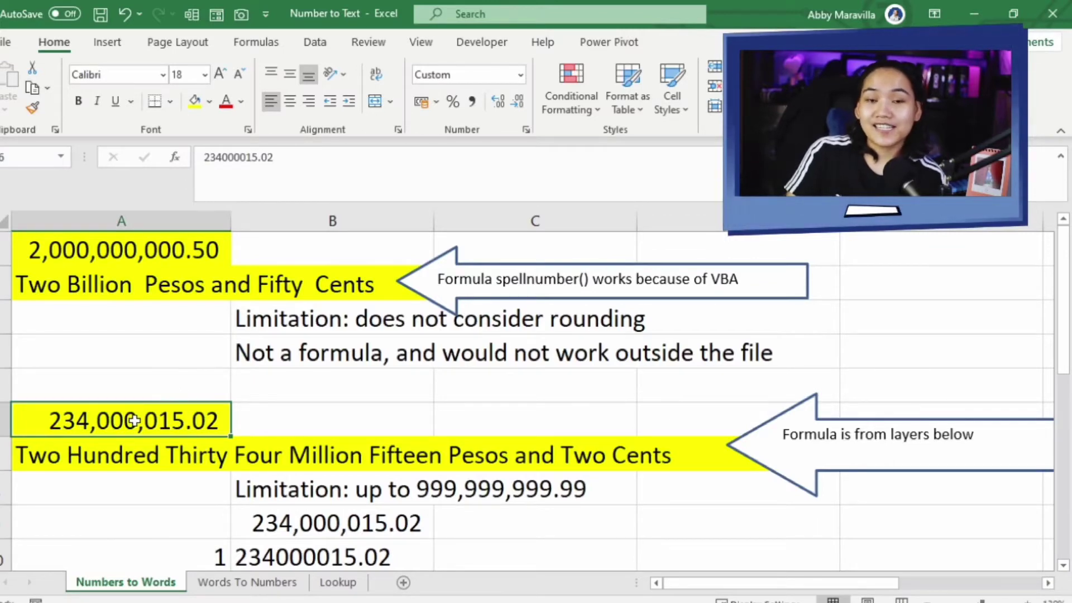
- Change the amount from 234,000,015.02 to 234,325.02 by replacing 00001 with 32
{"action": "double_click", "coordinate": [156, 427]}
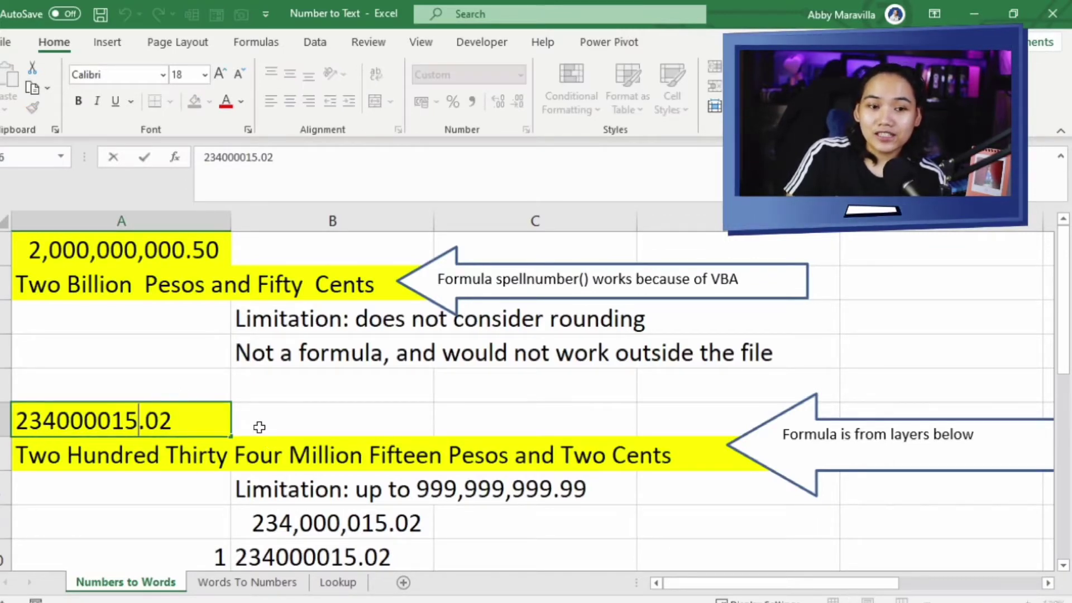
{"action": "left_click", "coordinate": [174, 458]}
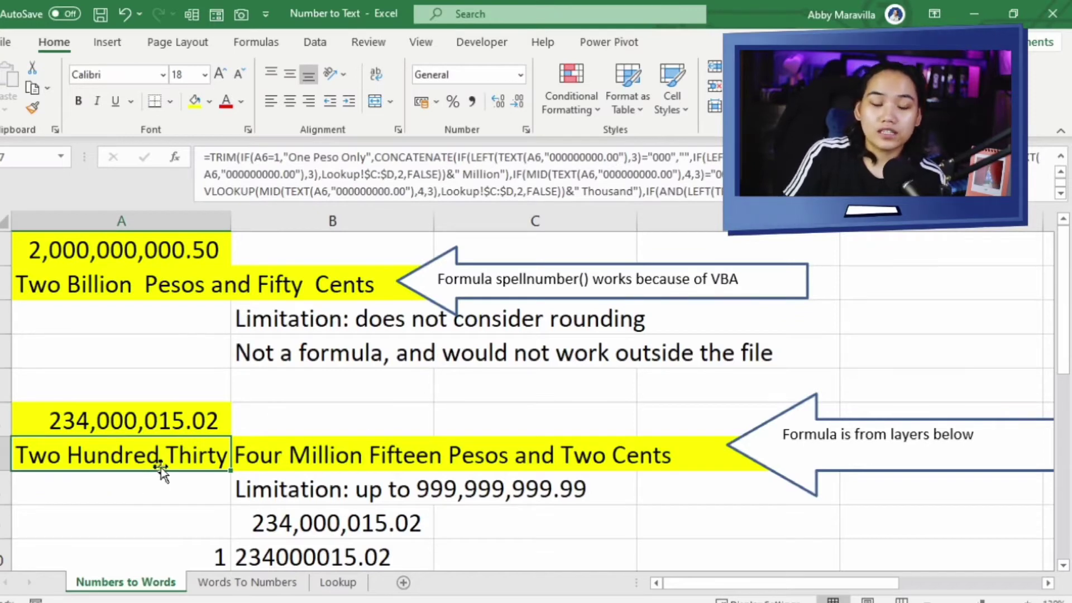
{"action": "left_click", "coordinate": [153, 426]}
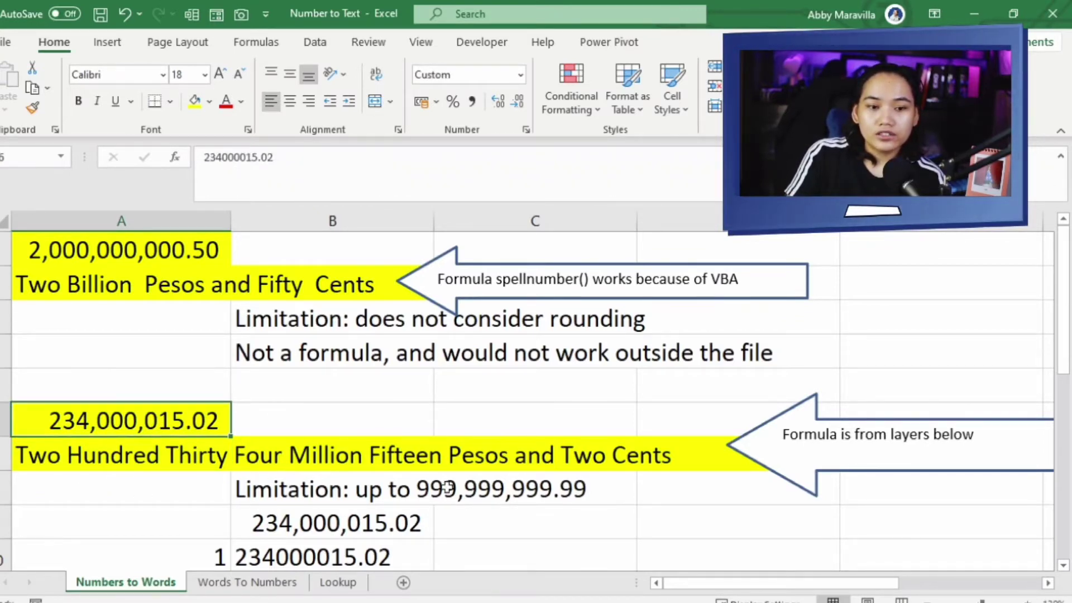
{"action": "double_click", "coordinate": [144, 423]}
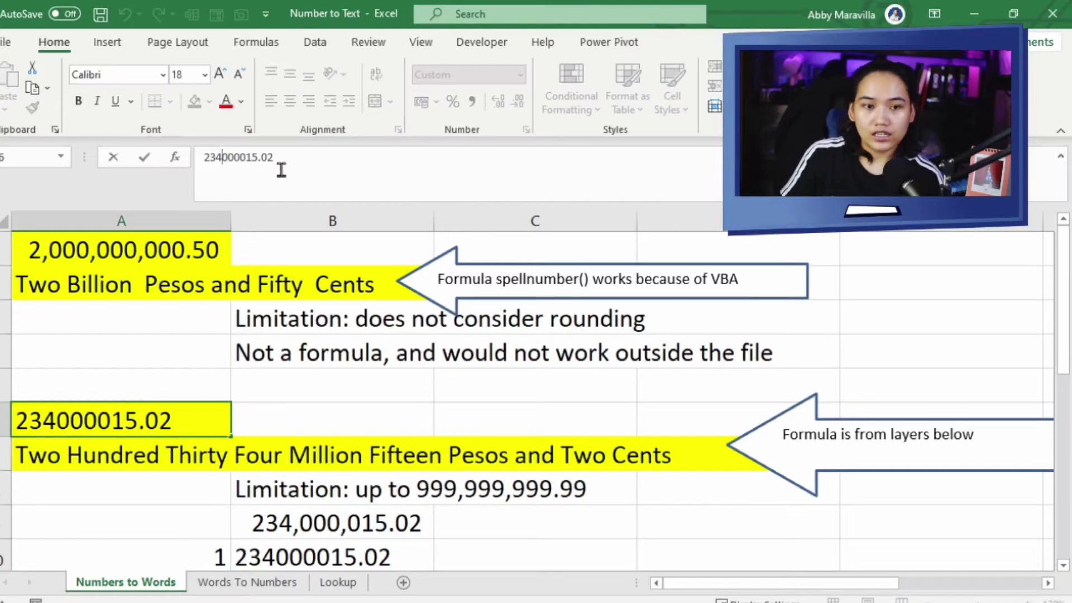
{"action": "key", "text": "shift+Right"}
{"action": "key", "text": "shift+Right"}
{"action": "key", "text": "shift+Right"}
{"action": "key", "text": "shift+Right"}
{"action": "key", "text": "shift+Right"}
{"action": "key", "text": "shift+Right"}
{"action": "key", "text": "shift+Right"}
{"action": "key", "text": "shift+Left"}
{"action": "key", "text": "shift+Left"}
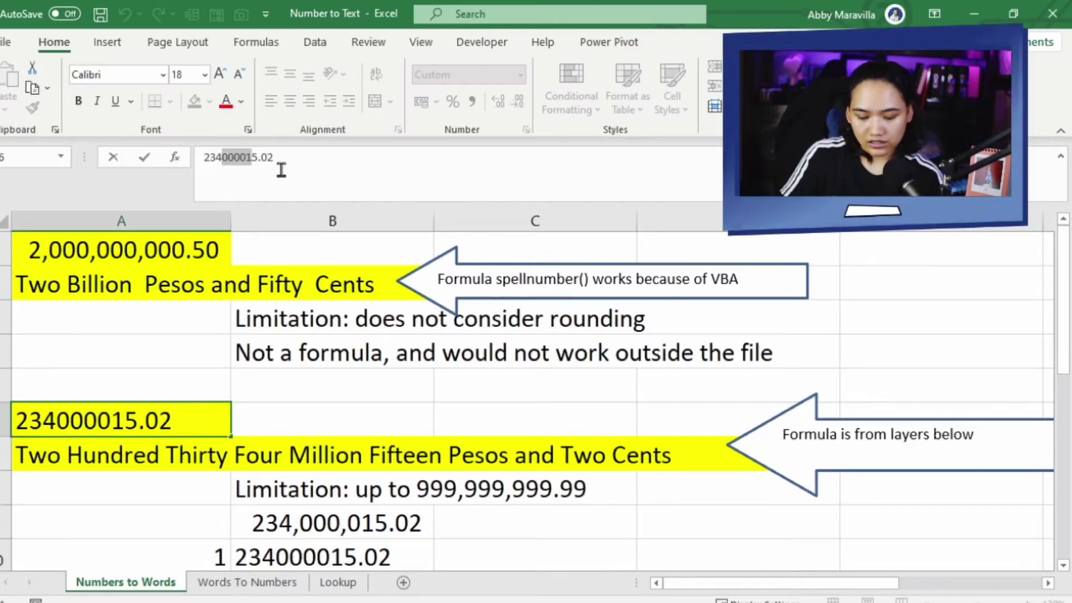
{"action": "type", "text": "32"}
{"action": "key", "text": "Return"}
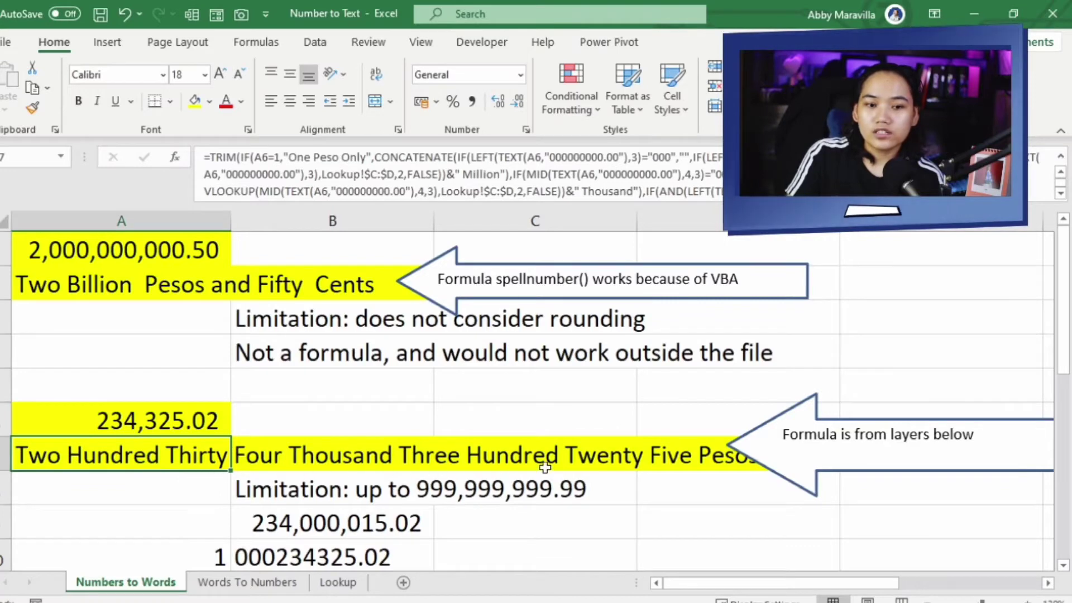
- Move the 'Formula is from layers below' arrow so the whole wording shows
{"action": "left_click", "coordinate": [820, 431]}
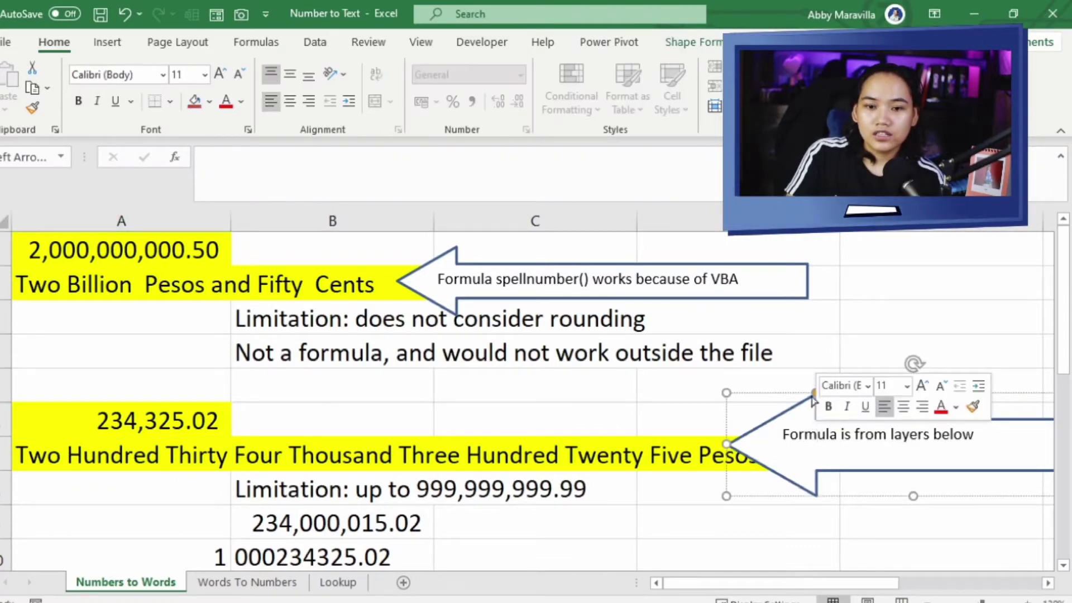
{"action": "left_click_drag", "start_coordinate": [791, 393], "coordinate": [814, 404]}
{"action": "left_click", "coordinate": [476, 421]}
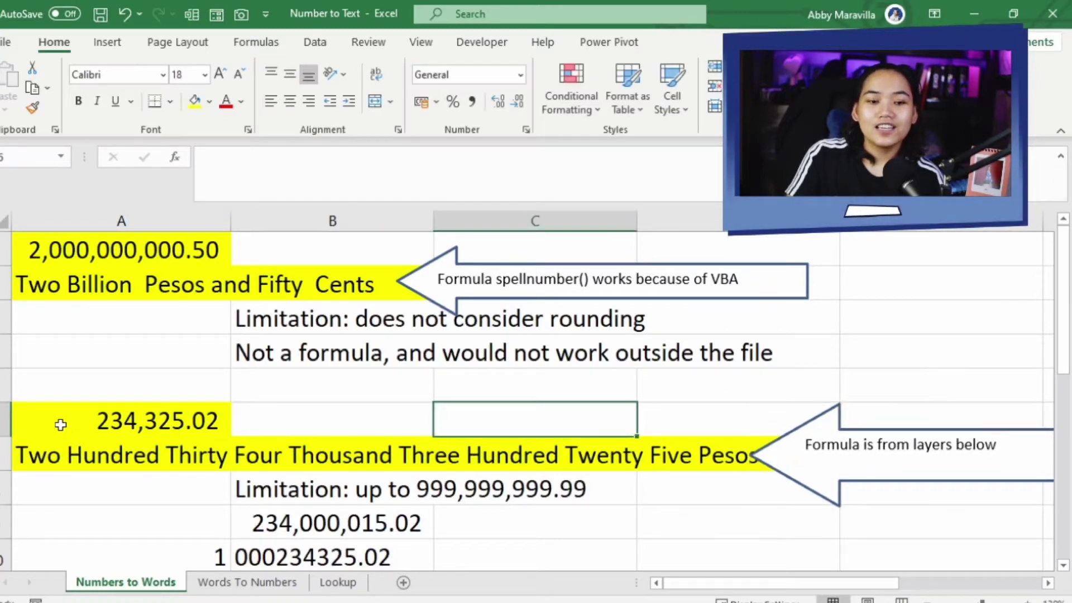
- Try appending six zeros to the amount, then undo back to 234,325.02
{"action": "left_click", "coordinate": [20, 426]}
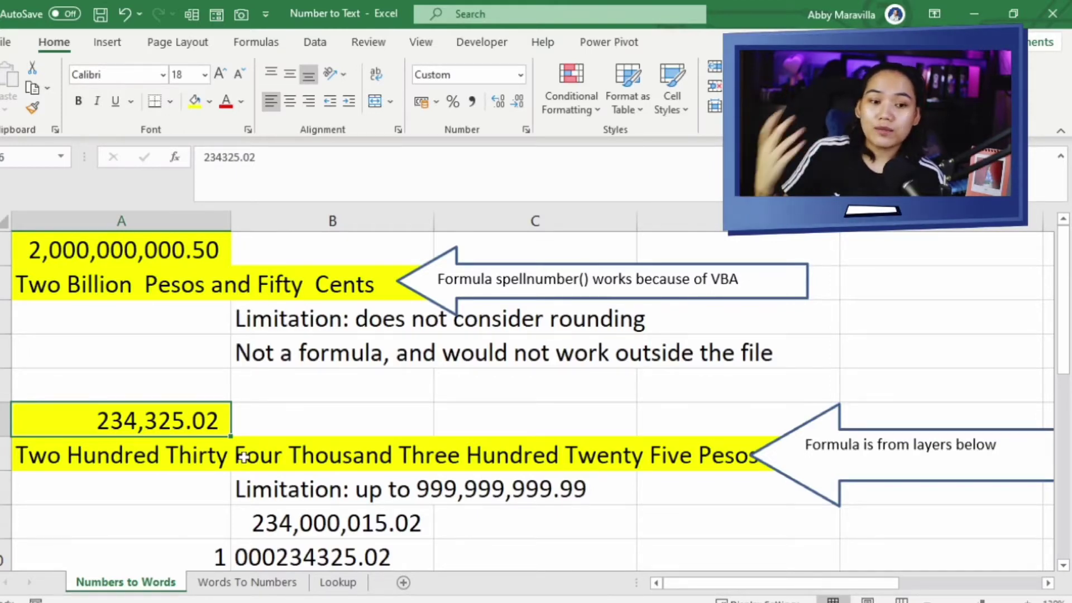
{"action": "left_click", "coordinate": [241, 157]}
{"action": "type", "text": "000000"}
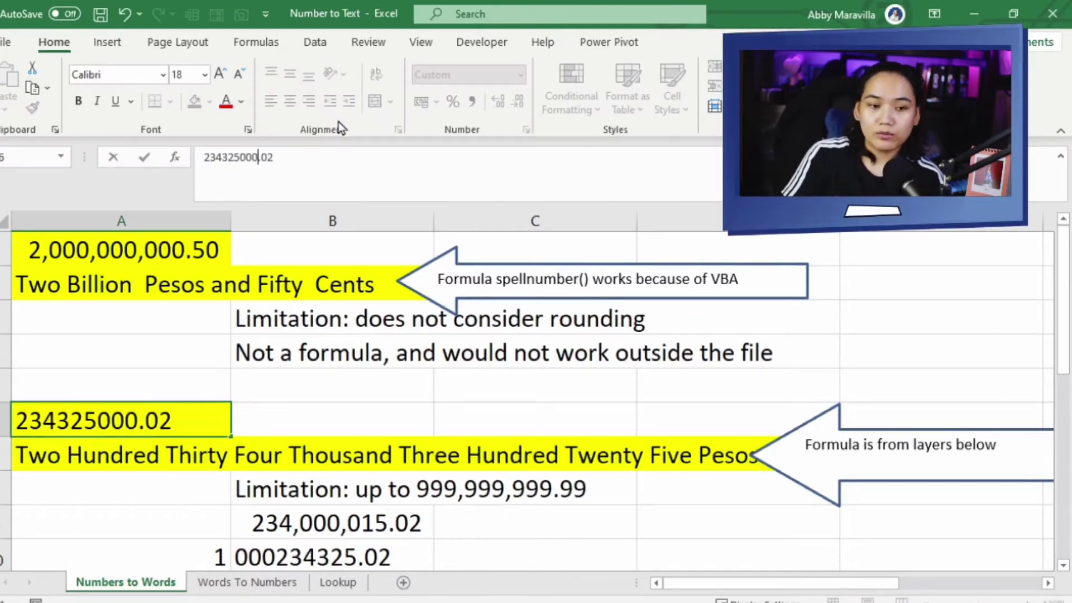
{"action": "key", "text": "Return"}
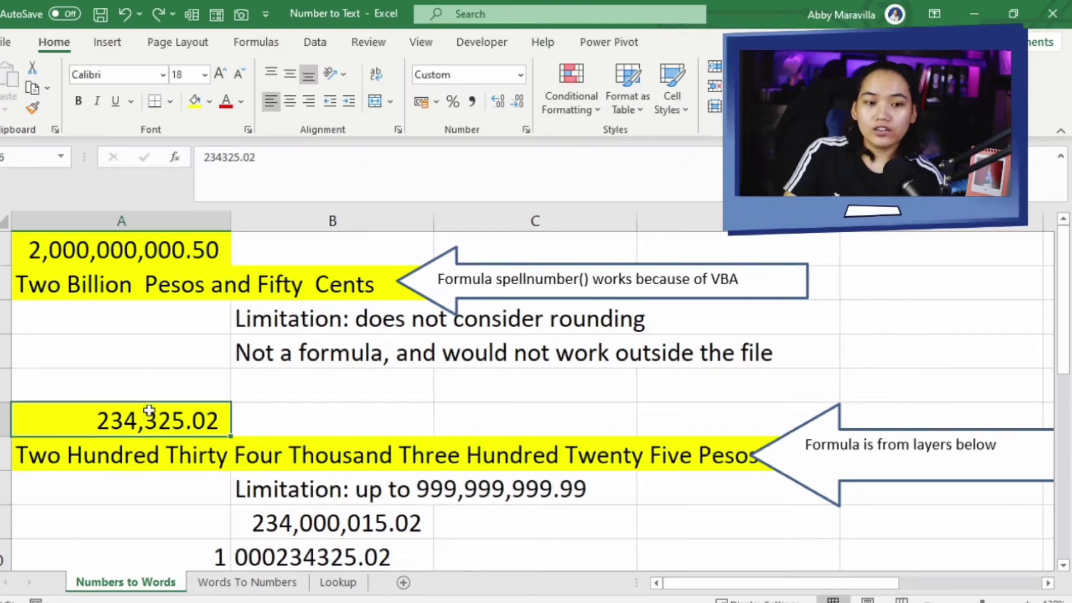
{"action": "key", "text": "ctrl+z"}
- Open the SpellNumber VBA code via the Developer tools
{"action": "left_click", "coordinate": [168, 467]}
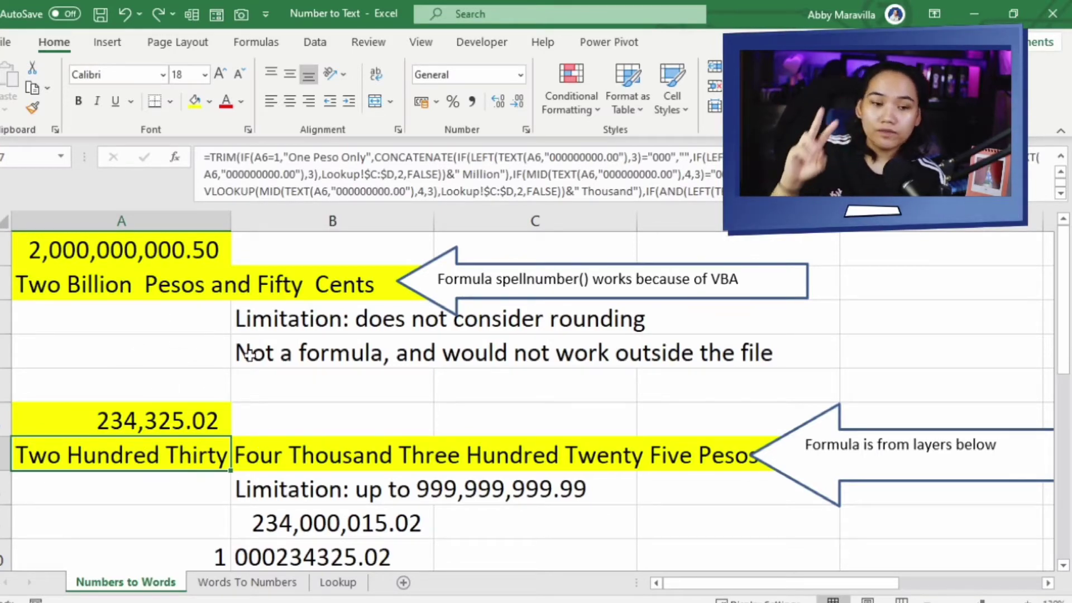
{"action": "left_click", "coordinate": [483, 48]}
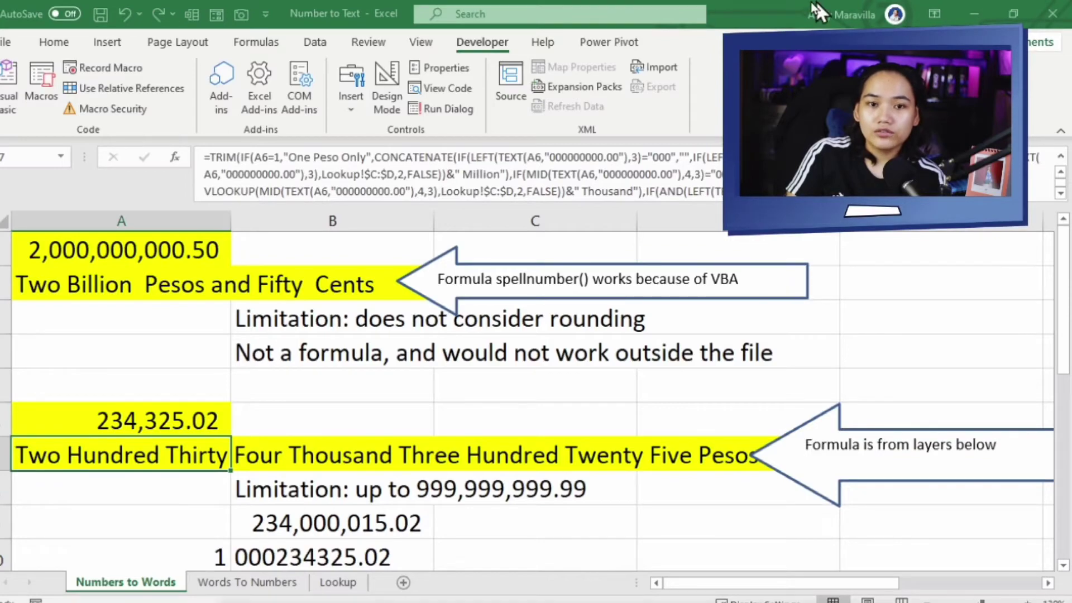
{"action": "key", "text": "alt+F11"}
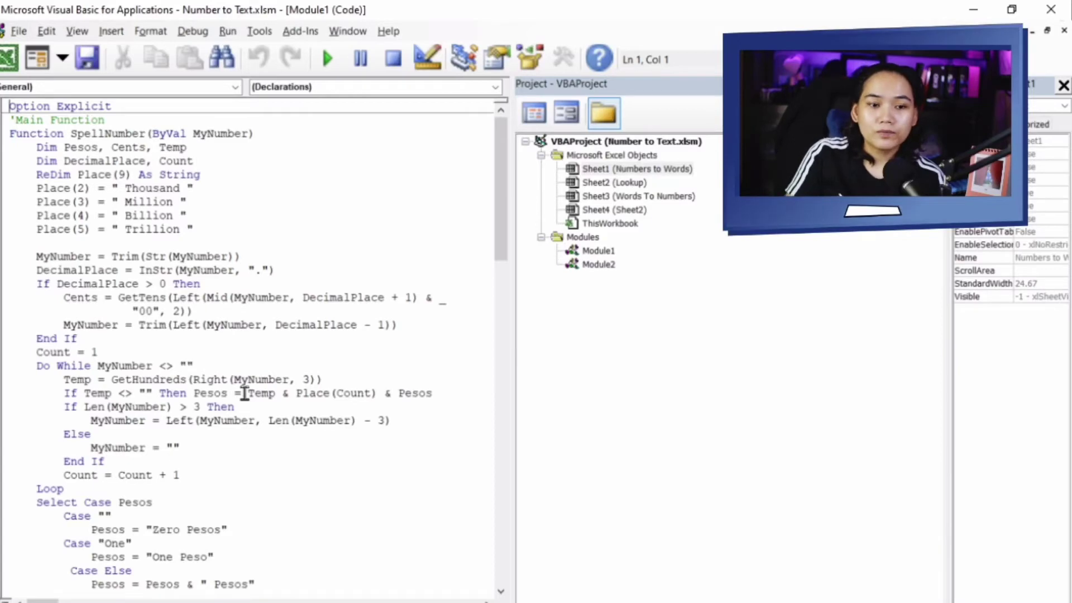
- Scroll through Module1's SpellNumber, GetHundreds and GetTens code, then minimize the editor
{"action": "scroll", "coordinate": [196, 452], "scroll_direction": "down", "scroll_amount": 14}
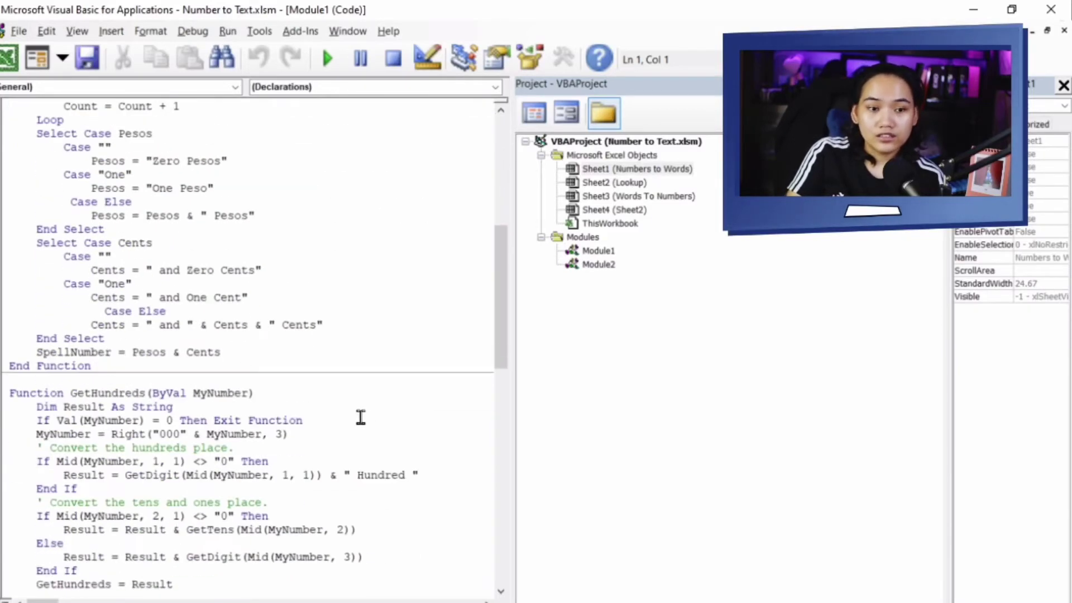
{"action": "scroll", "coordinate": [346, 399], "scroll_direction": "down", "scroll_amount": 13}
{"action": "scroll", "coordinate": [306, 364], "scroll_direction": "up", "scroll_amount": 12}
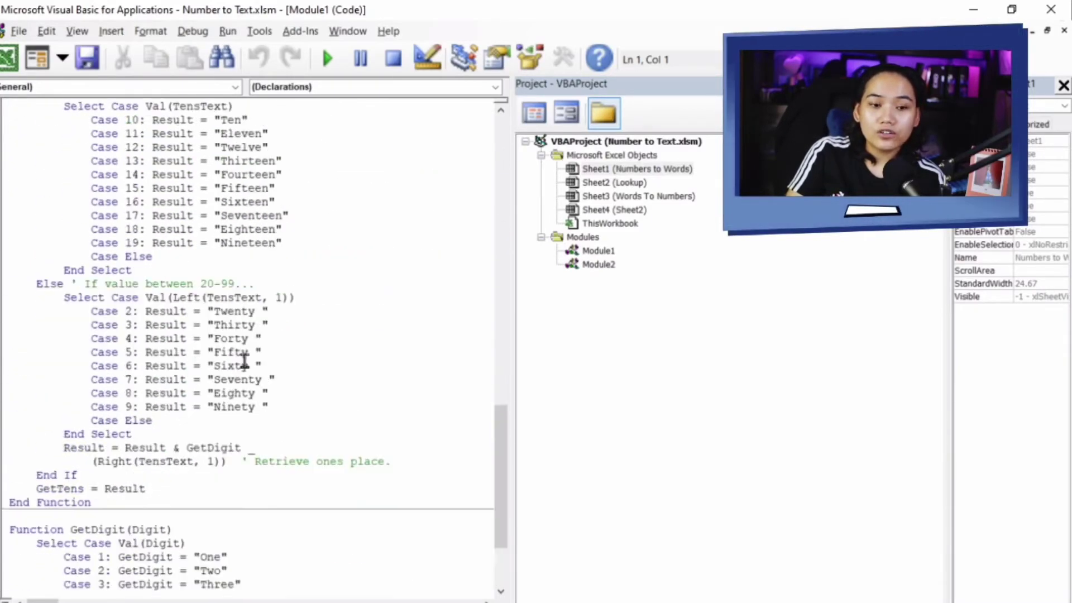
{"action": "scroll", "coordinate": [253, 350], "scroll_direction": "up", "scroll_amount": 5}
{"action": "scroll", "coordinate": [253, 349], "scroll_direction": "up", "scroll_amount": 10}
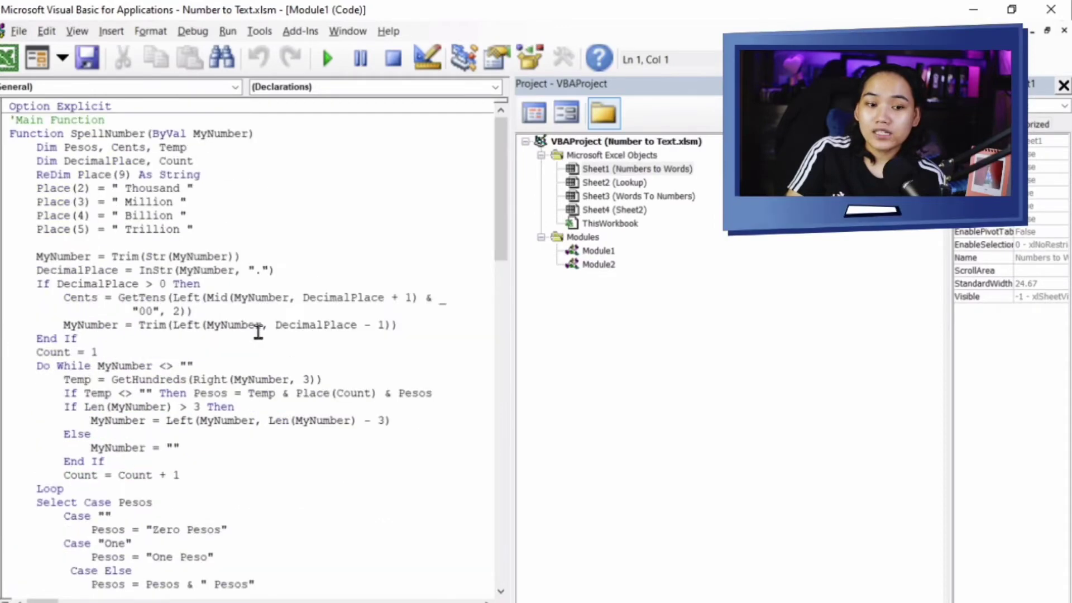
{"action": "scroll", "coordinate": [259, 329], "scroll_direction": "down", "scroll_amount": 6}
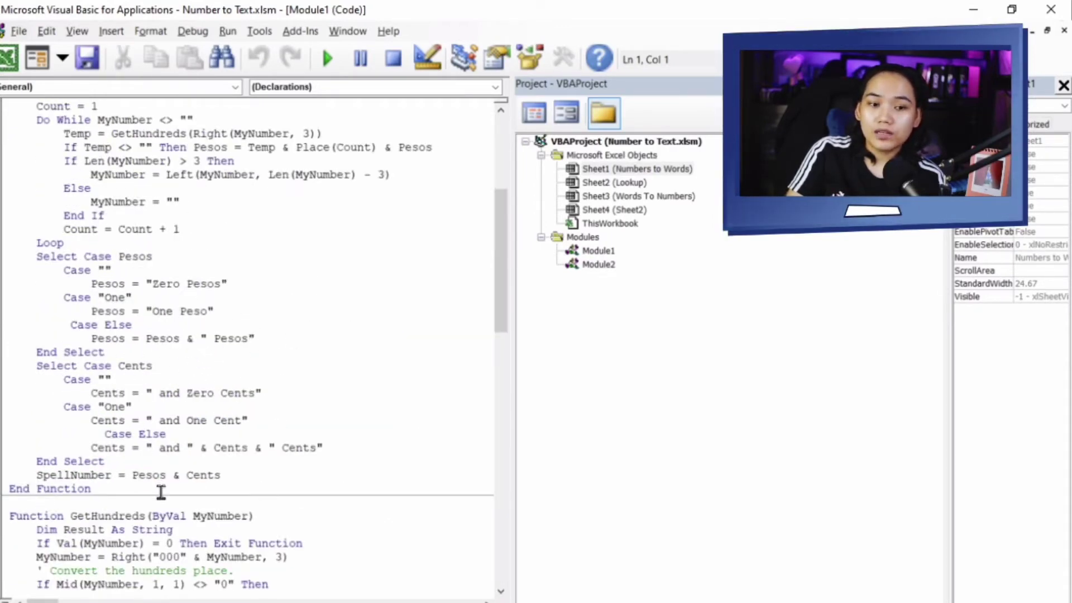
{"action": "scroll", "coordinate": [252, 512], "scroll_direction": "down", "scroll_amount": 7}
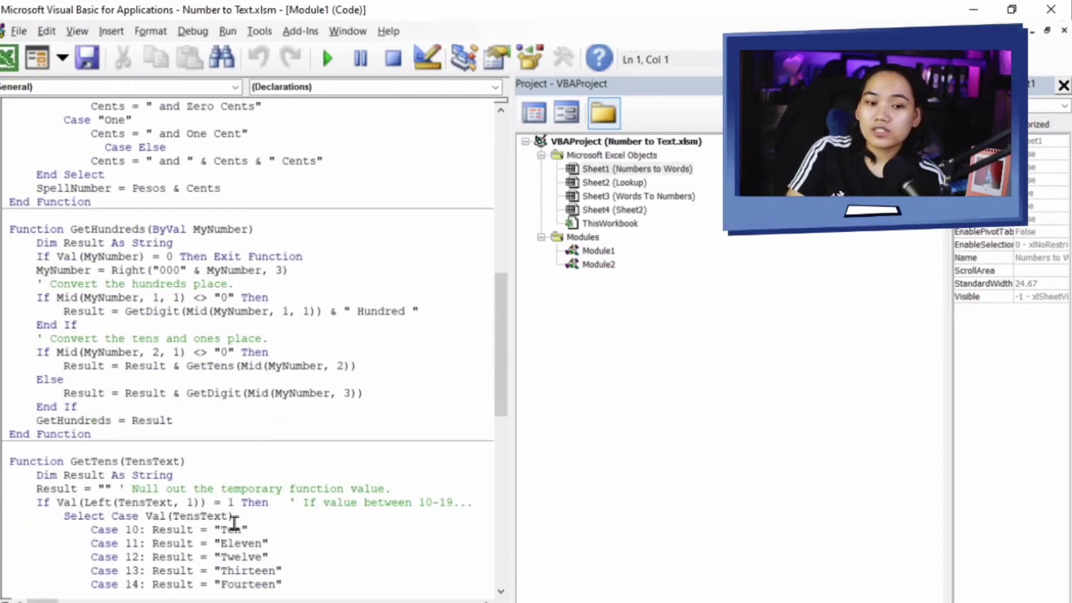
{"action": "scroll", "coordinate": [307, 512], "scroll_direction": "up", "scroll_amount": 13}
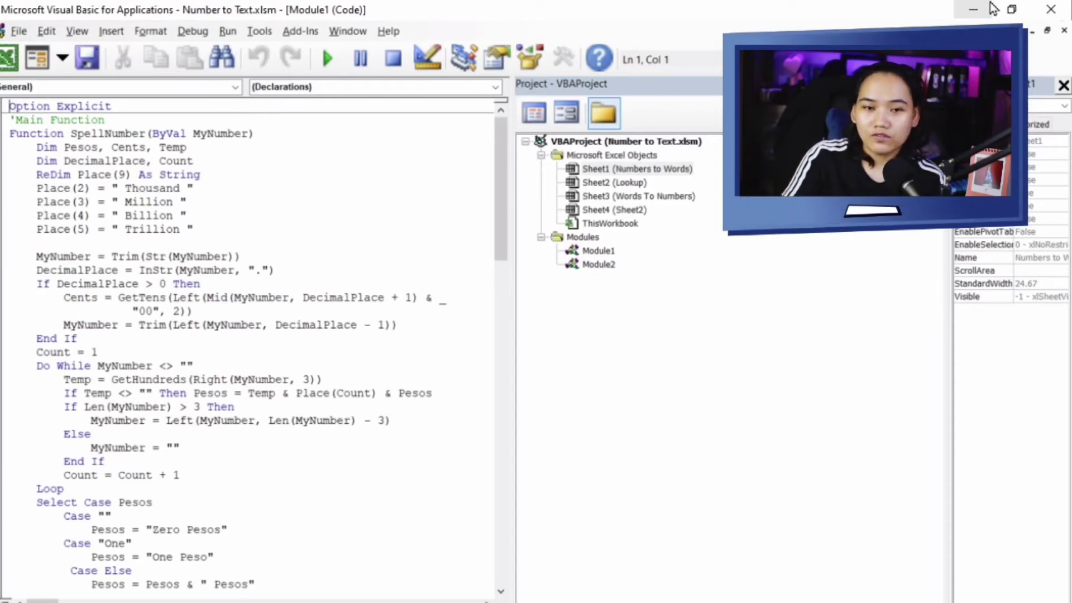
{"action": "left_click", "coordinate": [973, 9]}
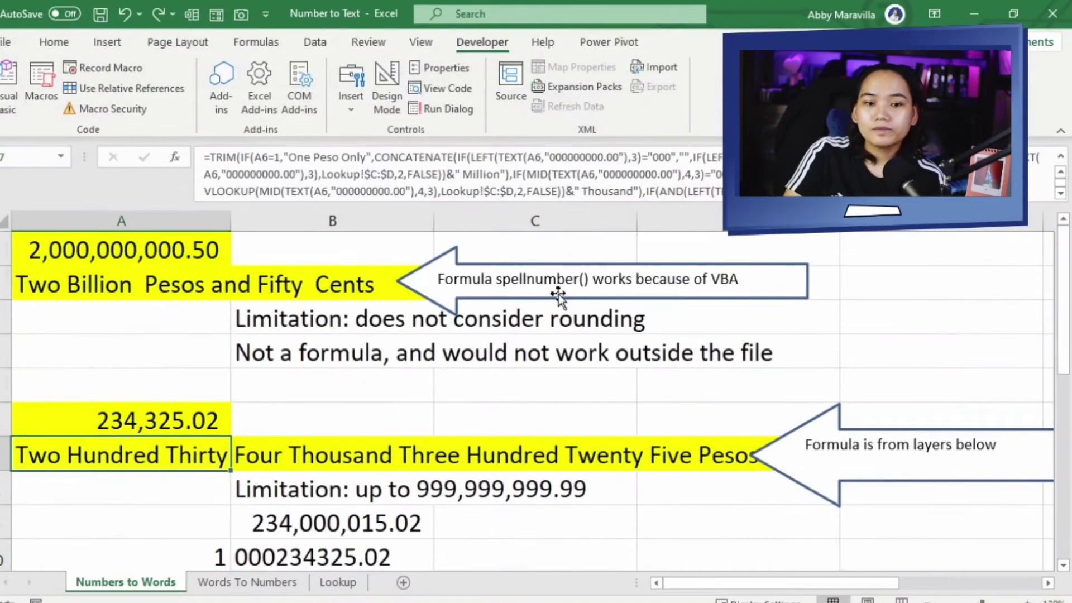
- Inspect the outside-file note and A2's spellnumber formula, leaving it unchanged
{"action": "left_click", "coordinate": [288, 342]}
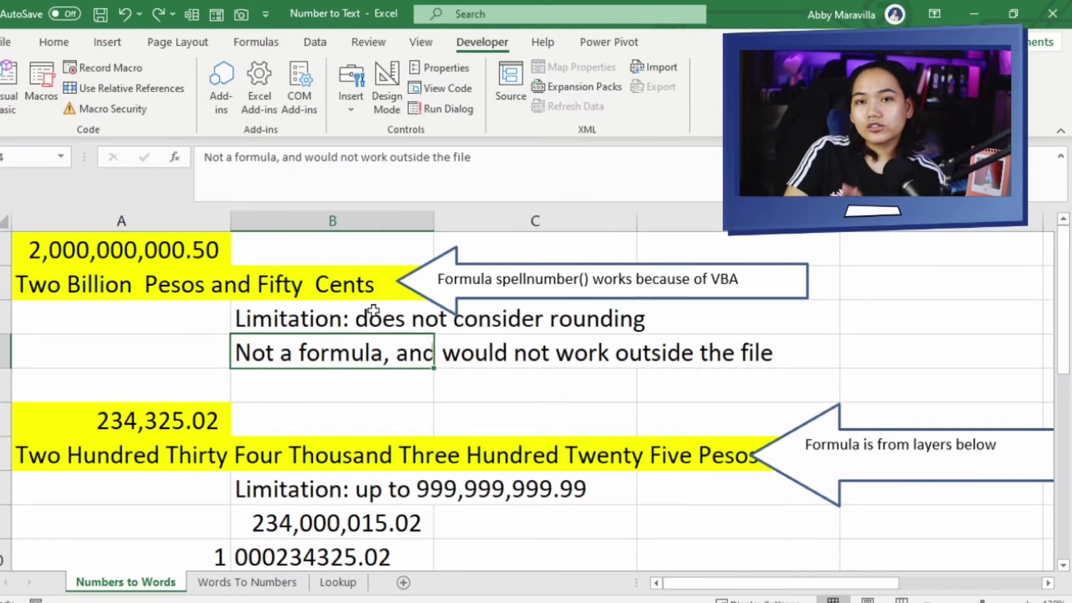
{"action": "left_click", "coordinate": [147, 267]}
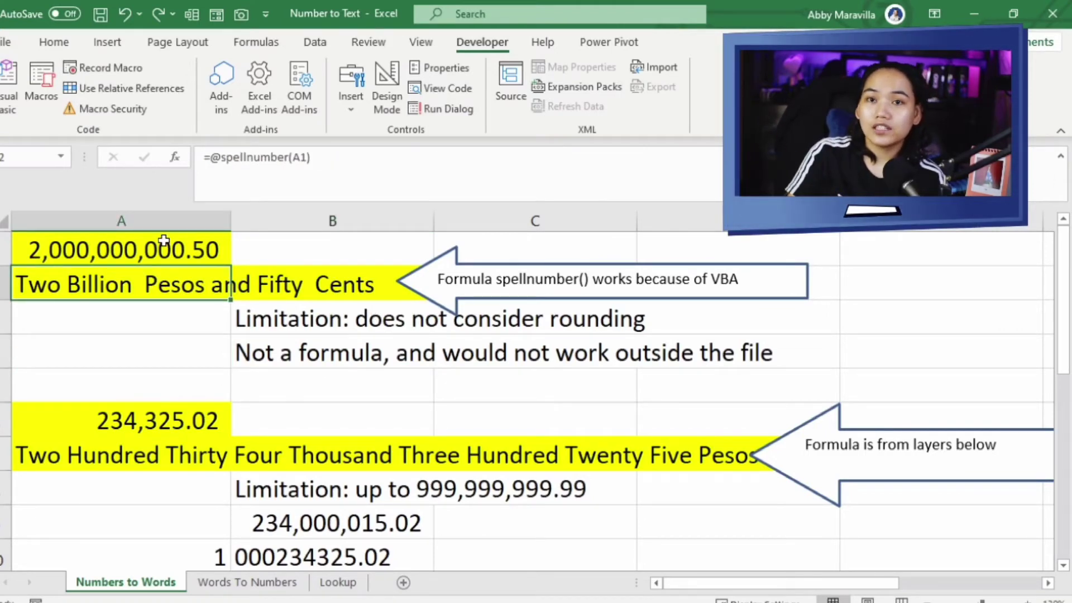
{"action": "double_click", "coordinate": [124, 280]}
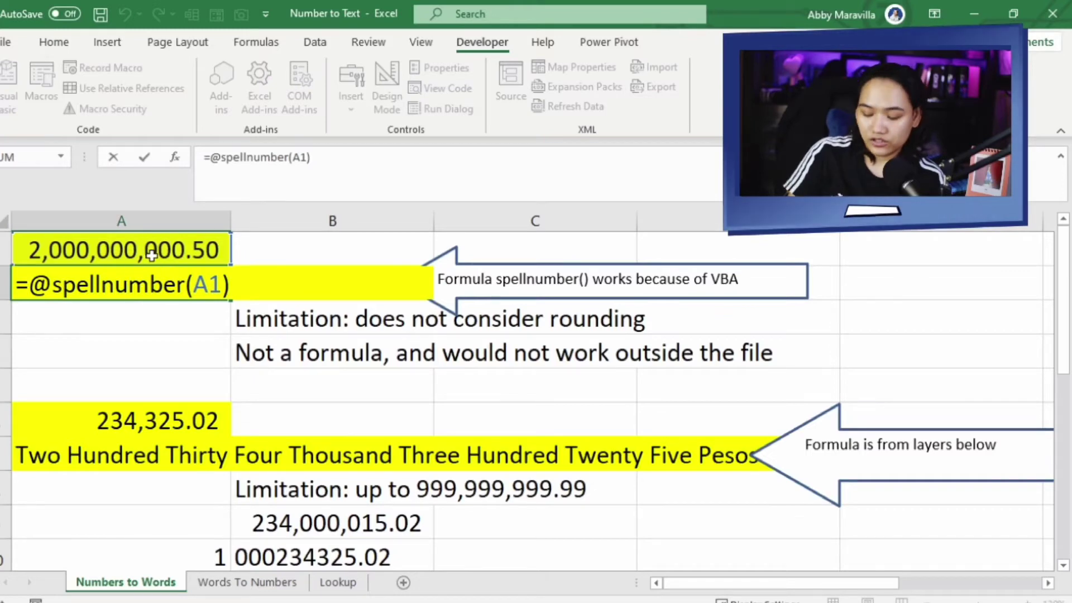
{"action": "key", "text": "Return"}
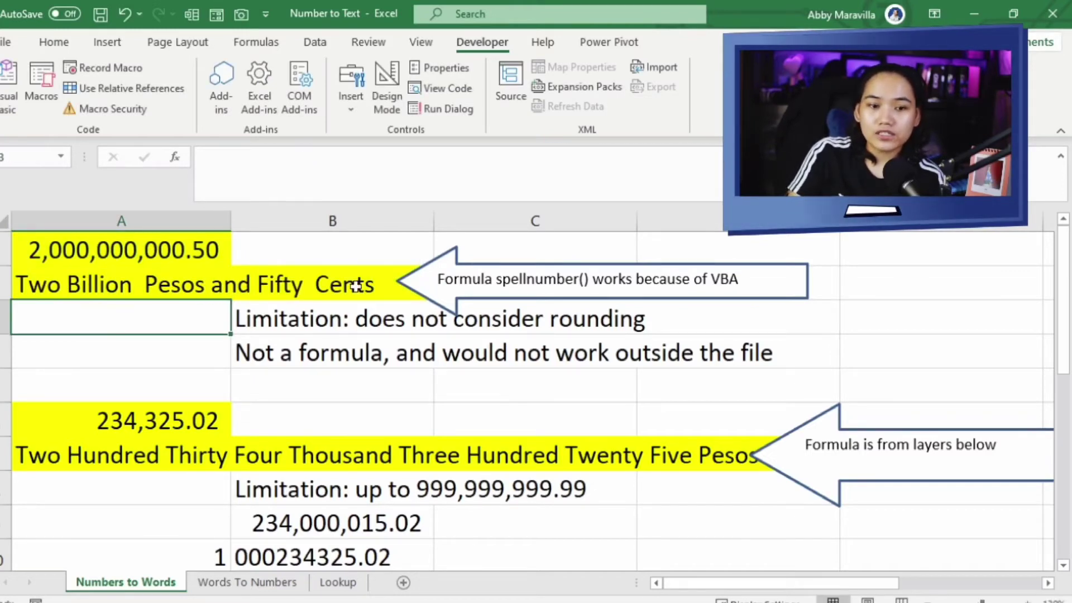
- Enter 1234 in A1 and drag the VBA note arrow right to uncover A2's words
{"action": "left_click", "coordinate": [129, 258]}
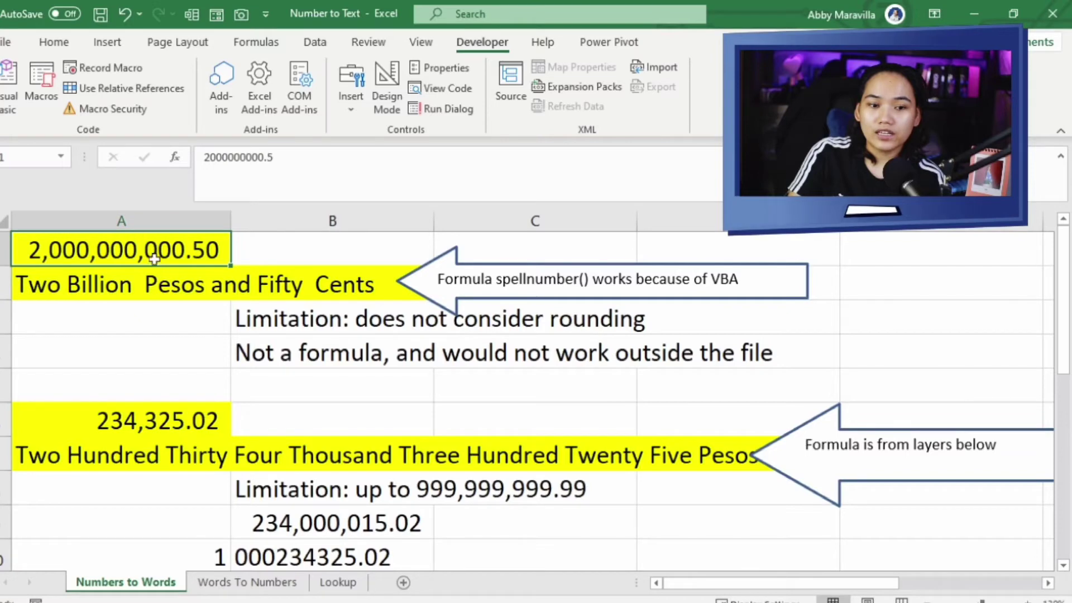
{"action": "type", "text": "1234"}
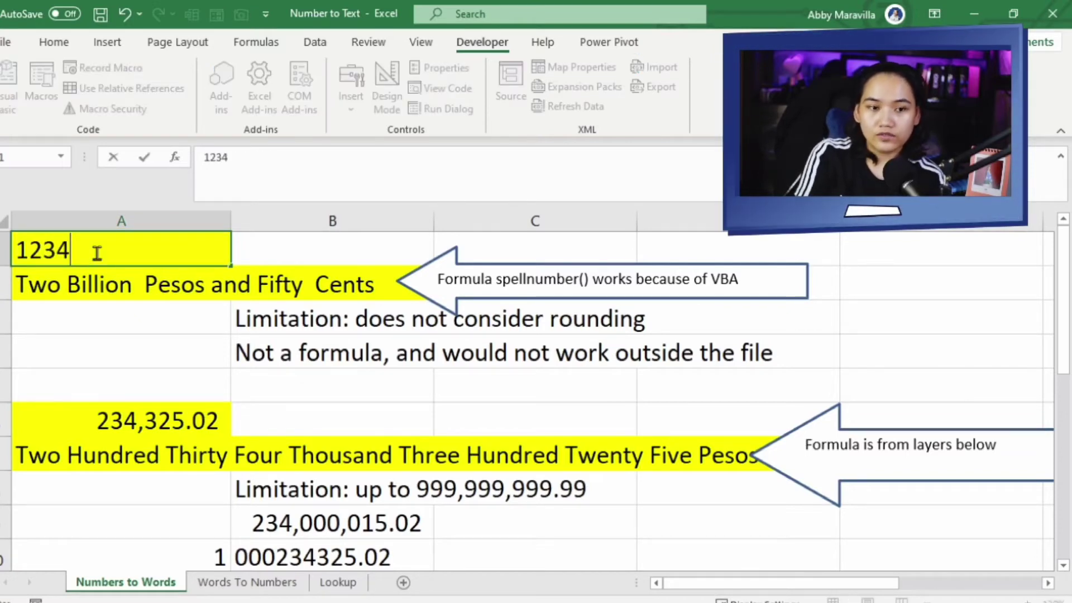
{"action": "key", "text": "Return"}
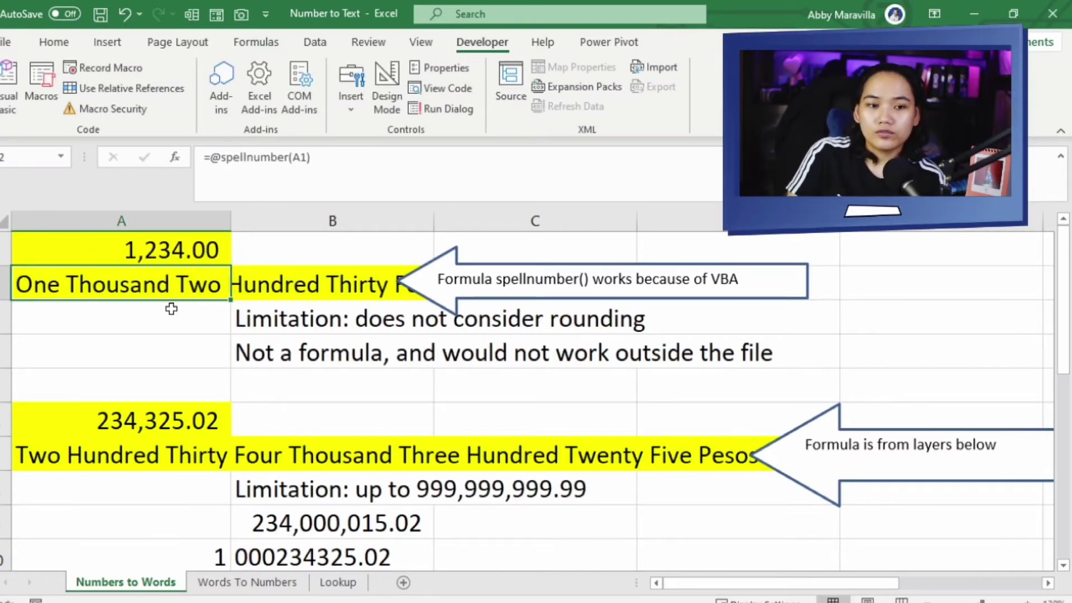
{"action": "left_click_drag", "start_coordinate": [455, 254], "coordinate": [755, 252]}
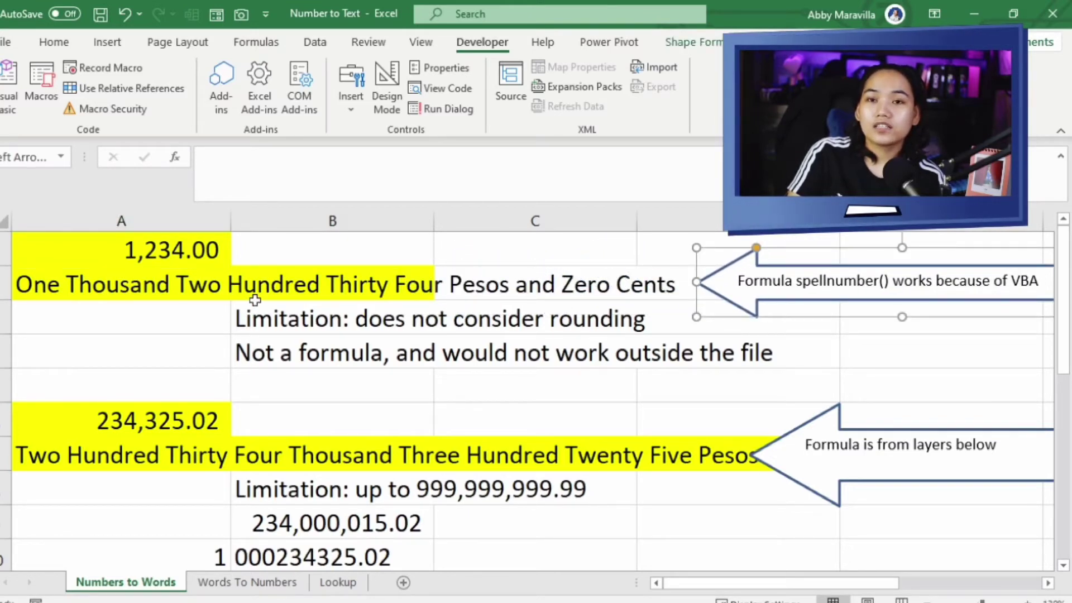
{"action": "left_click", "coordinate": [117, 273]}
- Change A1 to 1234.345, then 1234.349, nudging the note arrow further right
{"action": "left_click", "coordinate": [125, 260]}
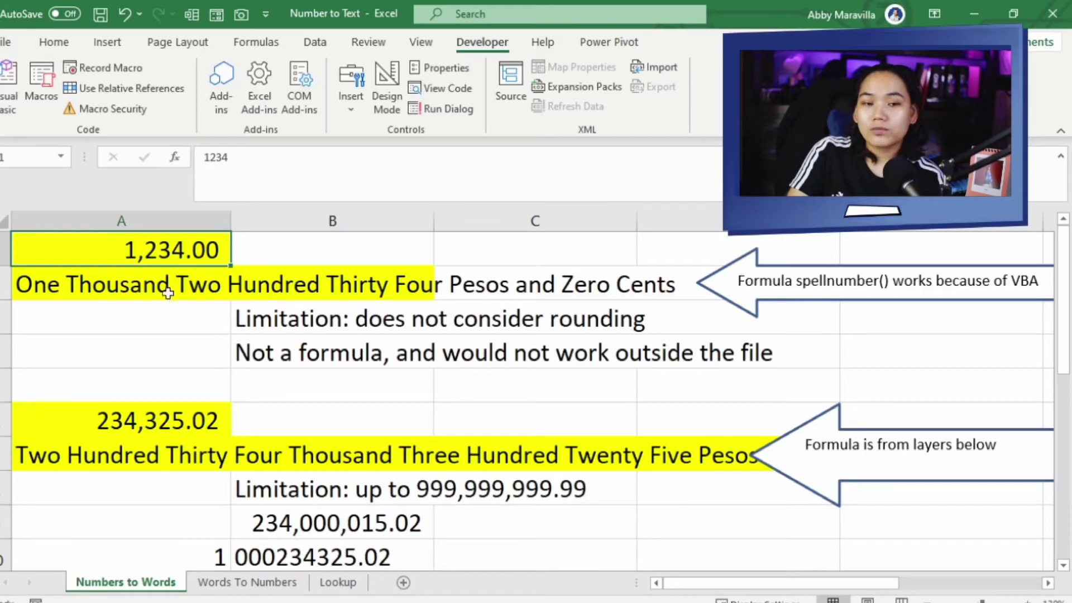
{"action": "double_click", "coordinate": [176, 241]}
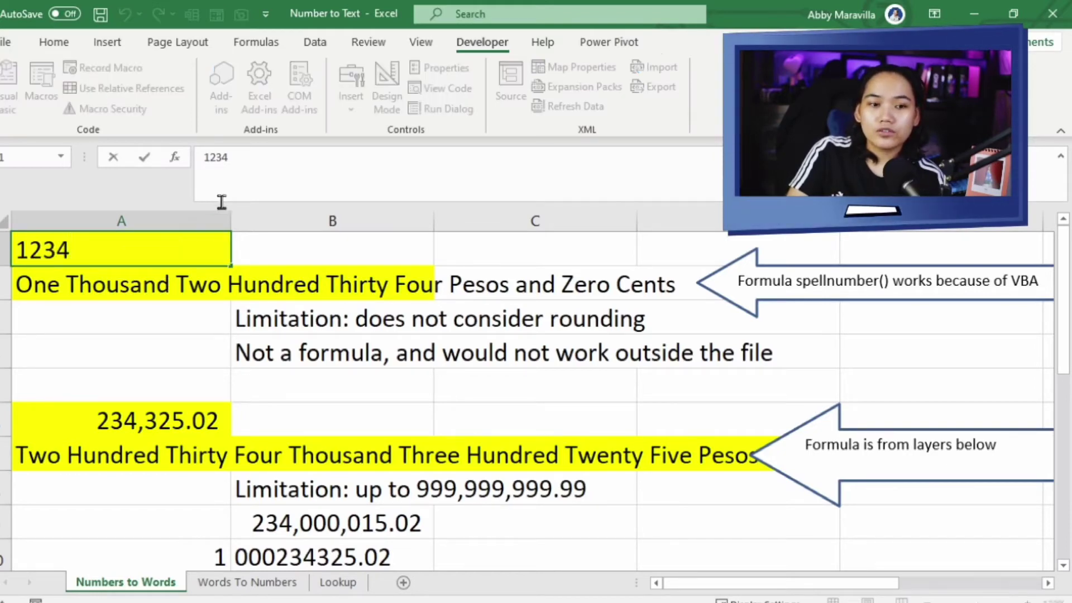
{"action": "type", "text": ".345"}
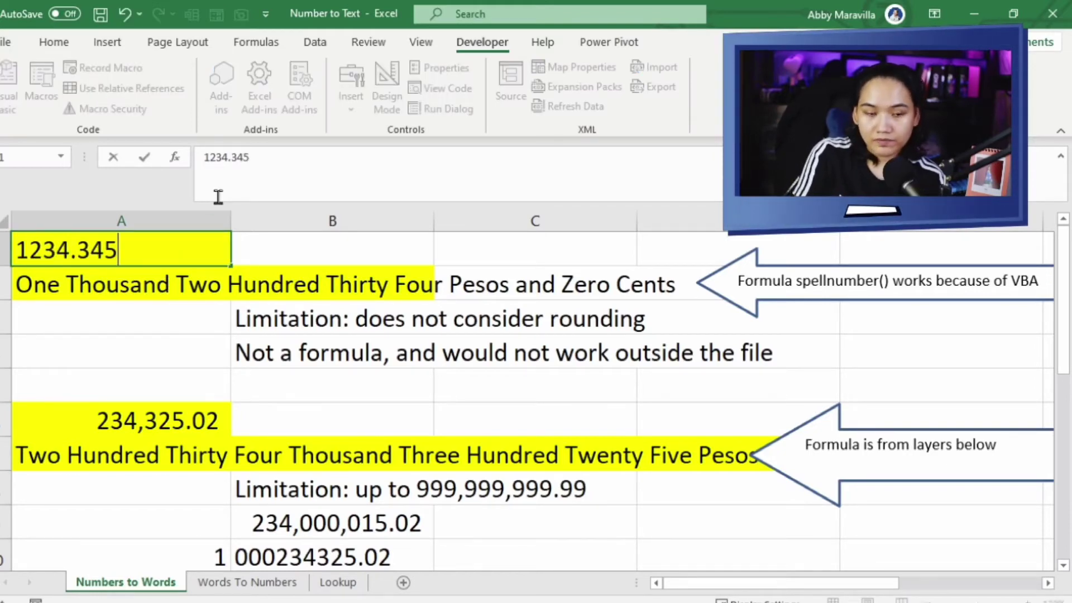
{"action": "key", "text": "Return"}
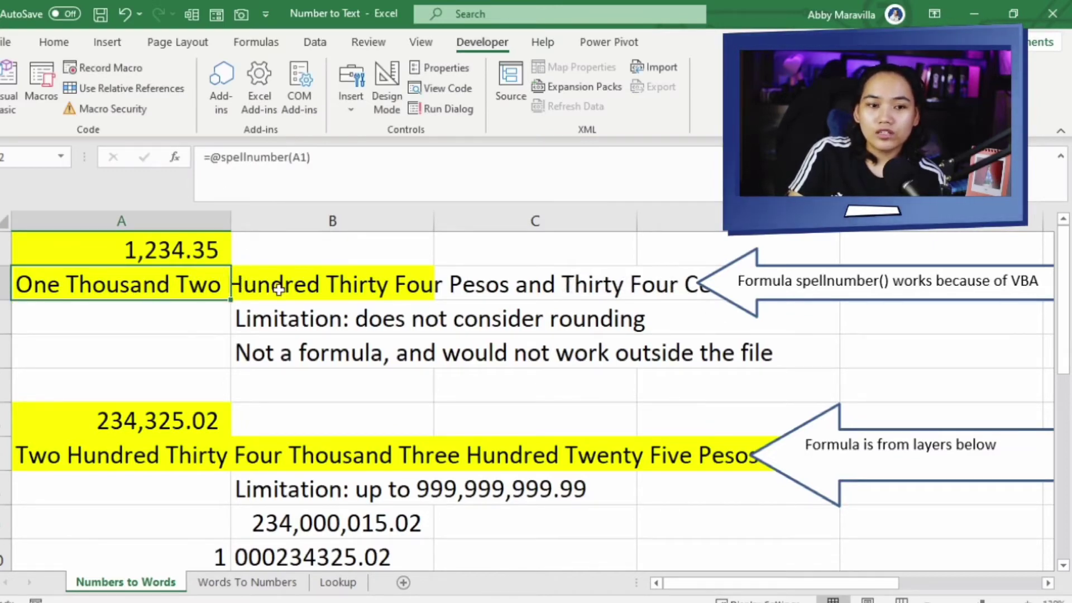
{"action": "left_click_drag", "start_coordinate": [751, 307], "coordinate": [810, 300]}
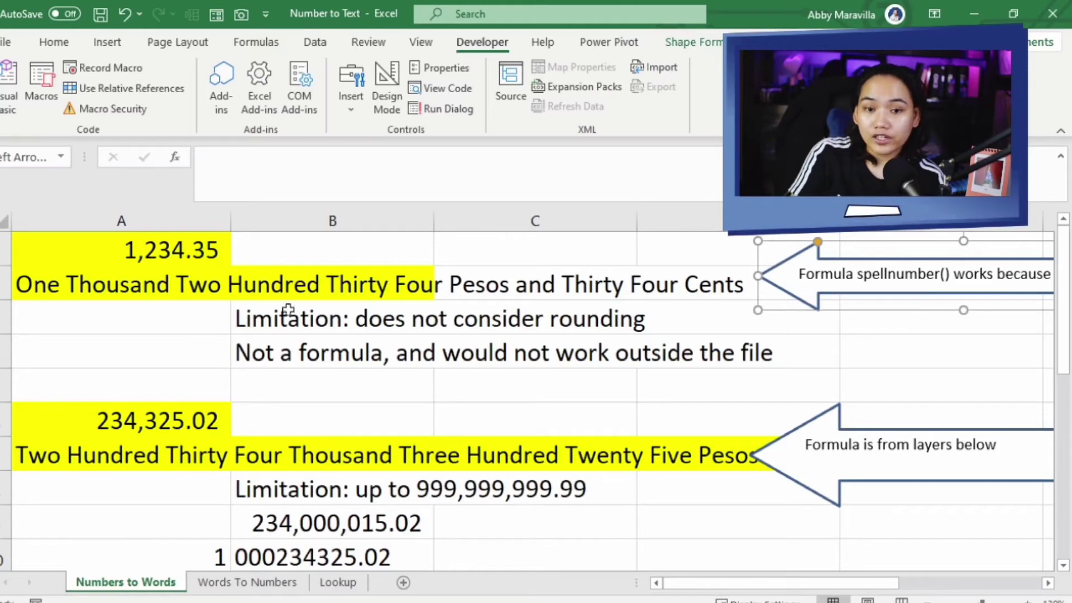
{"action": "double_click", "coordinate": [161, 260]}
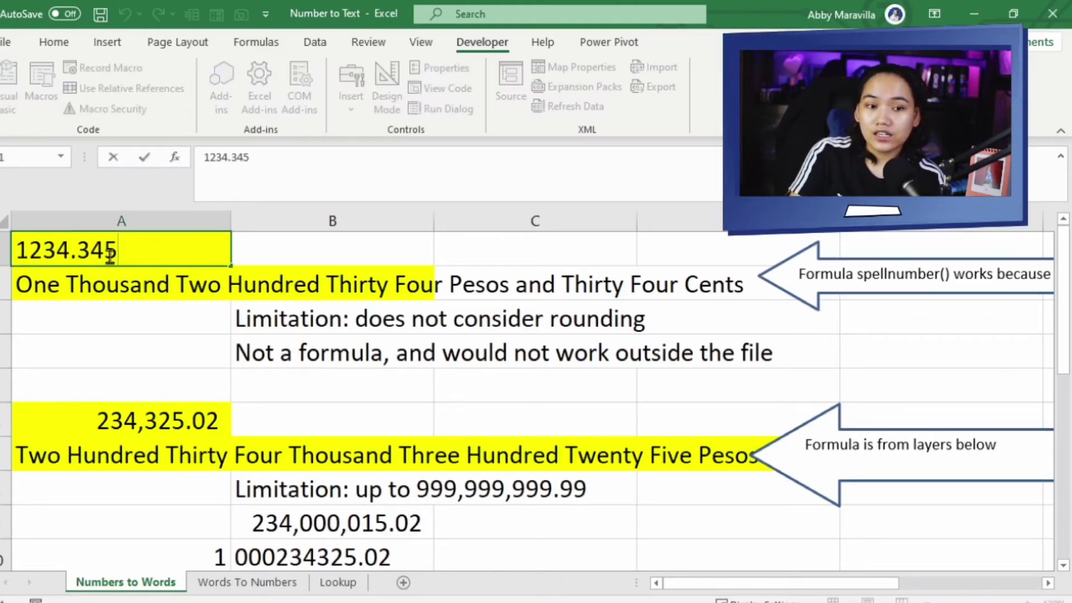
{"action": "left_click", "coordinate": [161, 226]}
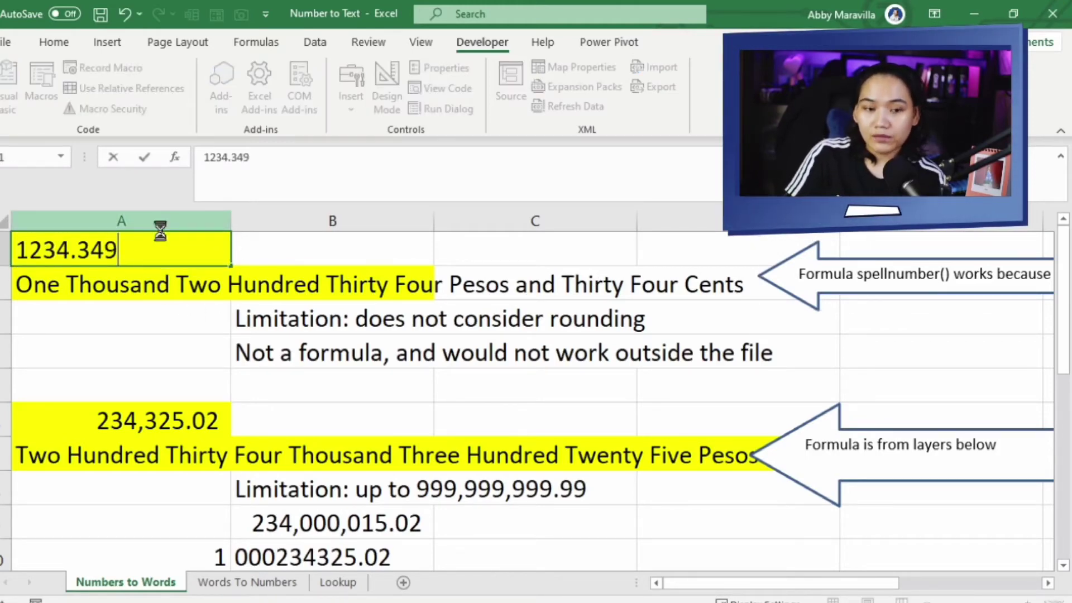
{"action": "key", "text": "Return"}
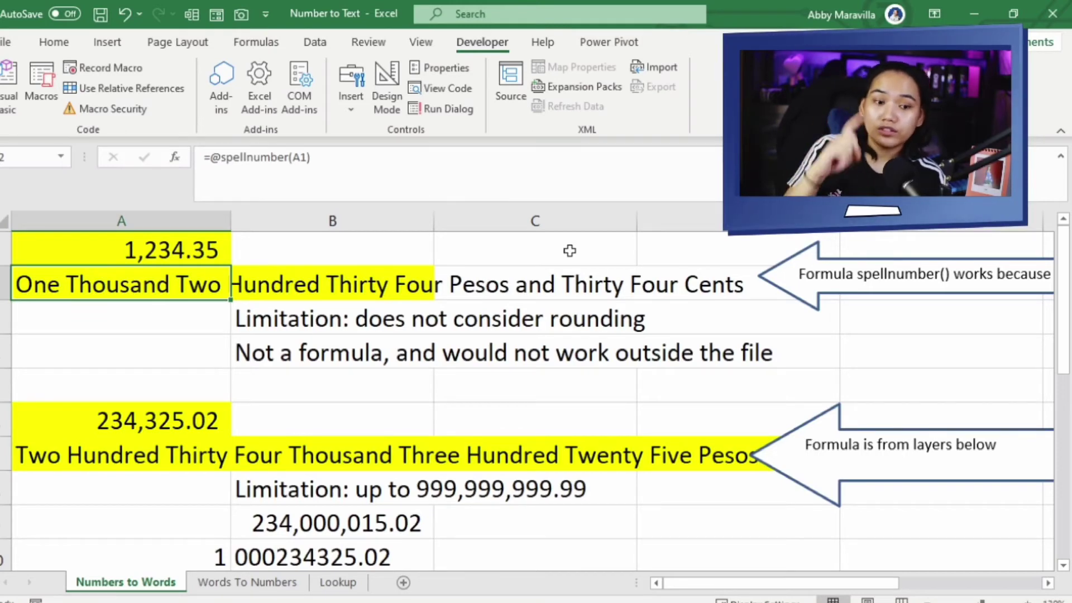
- Switch to the Words To Numbers sheet and open its WordsToDigits VBA code
{"action": "key", "text": "ctrl+Page_Down"}
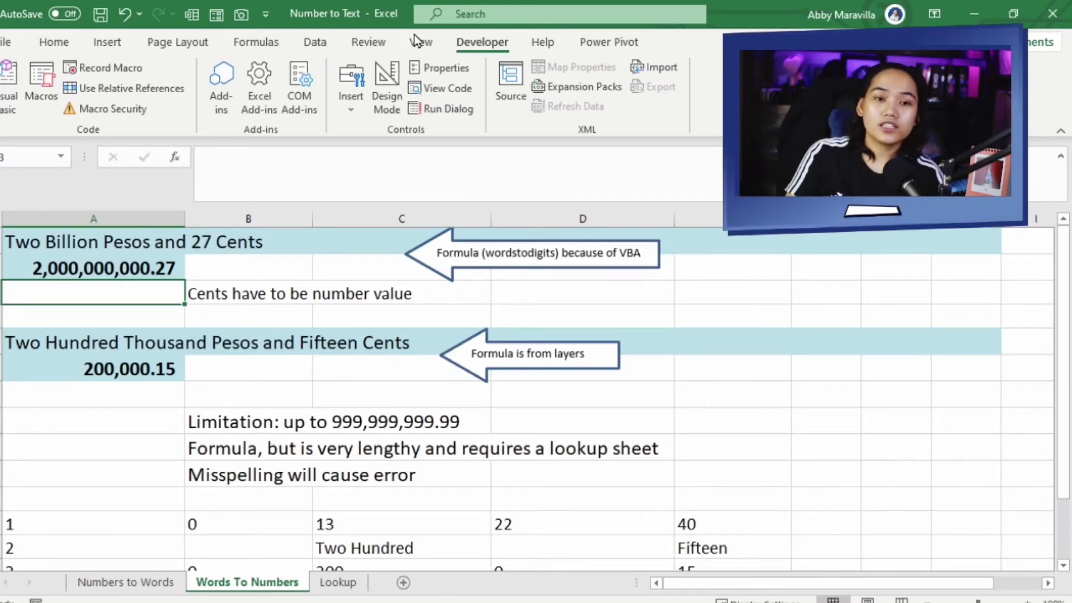
{"action": "left_click", "coordinate": [11, 89]}
{"action": "scroll", "coordinate": [171, 212], "scroll_direction": "up", "scroll_amount": 10}
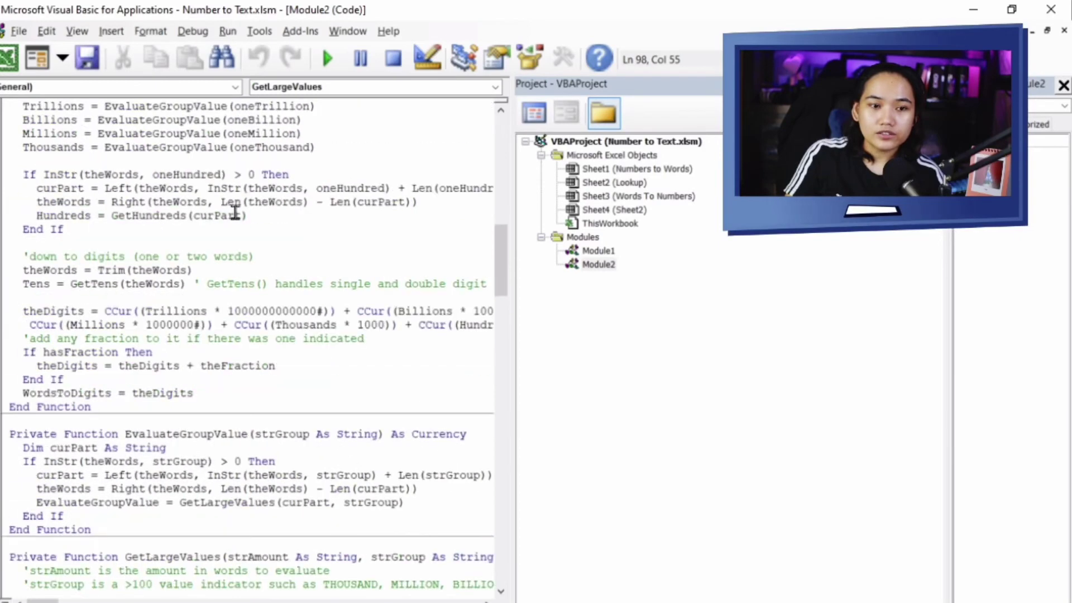
{"action": "left_click_drag", "start_coordinate": [505, 259], "coordinate": [462, 100]}
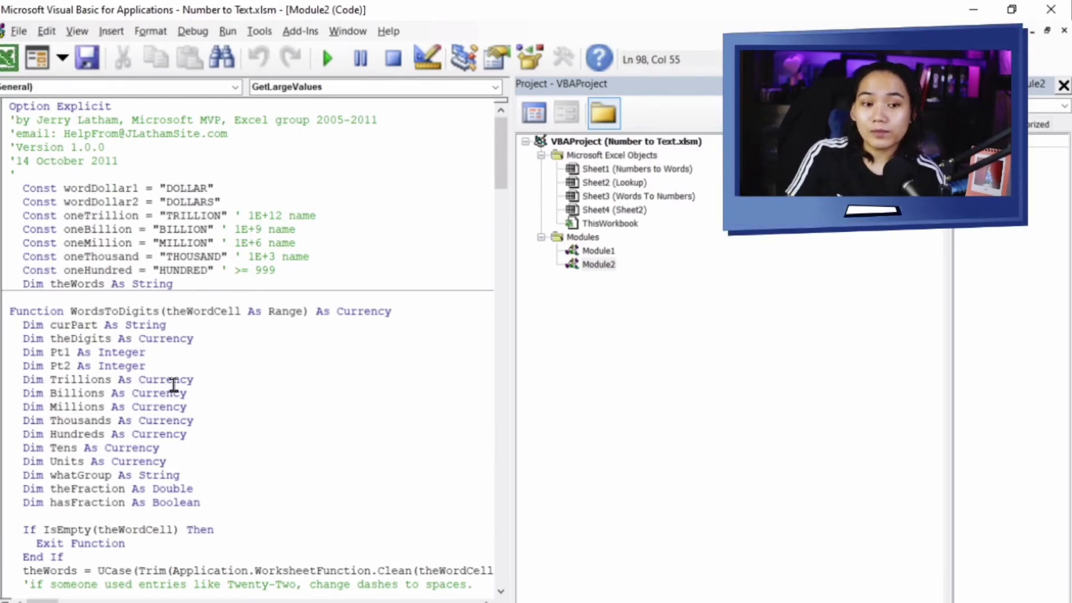
{"action": "scroll", "coordinate": [212, 489], "scroll_direction": "down", "scroll_amount": 2}
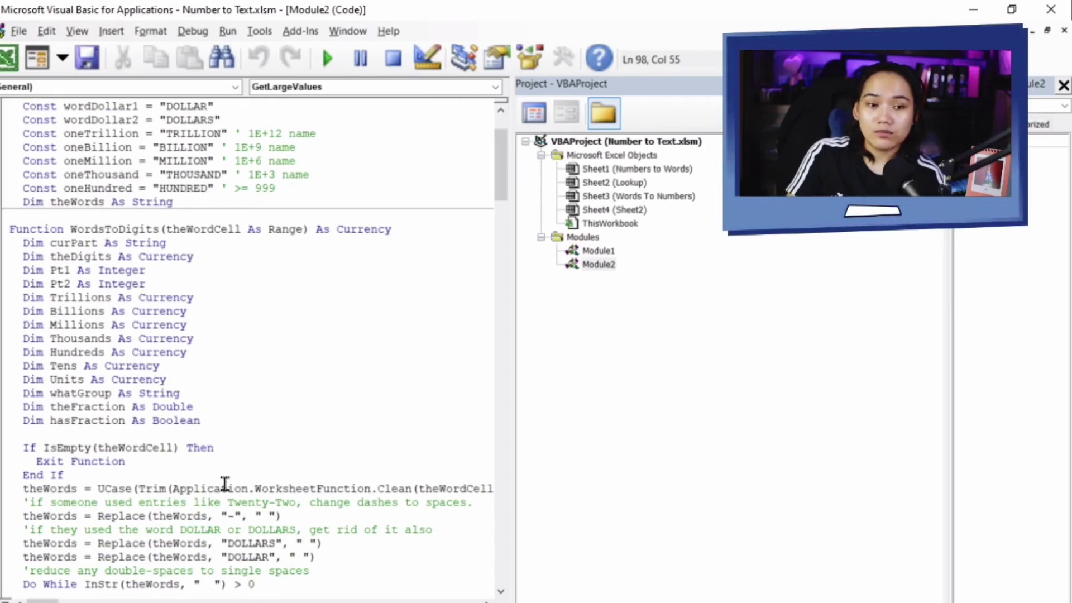
{"action": "scroll", "coordinate": [218, 488], "scroll_direction": "up", "scroll_amount": 2}
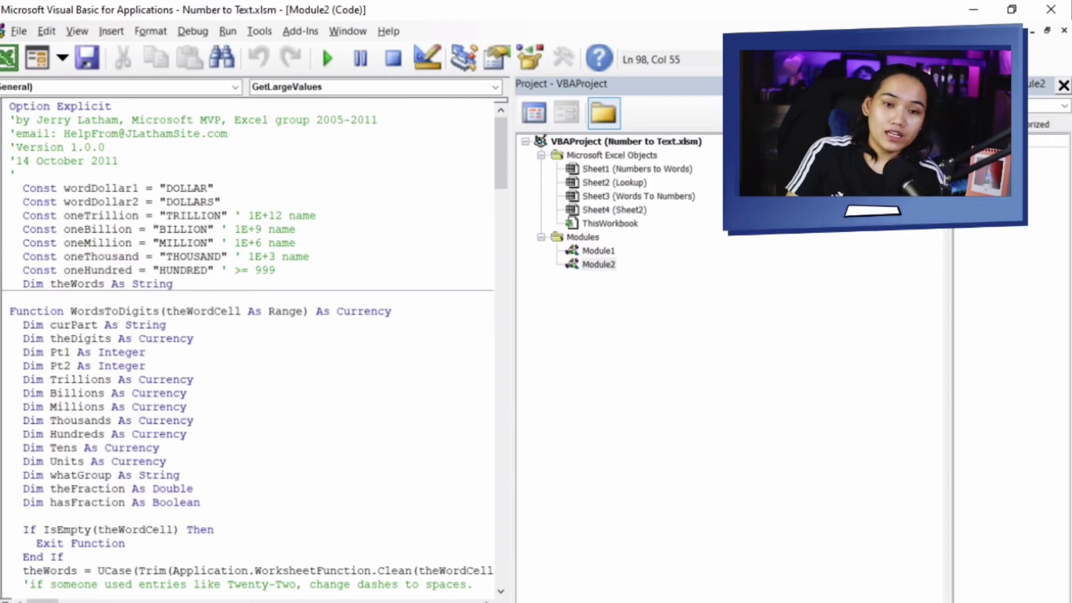
{"action": "key", "text": "alt+F11"}
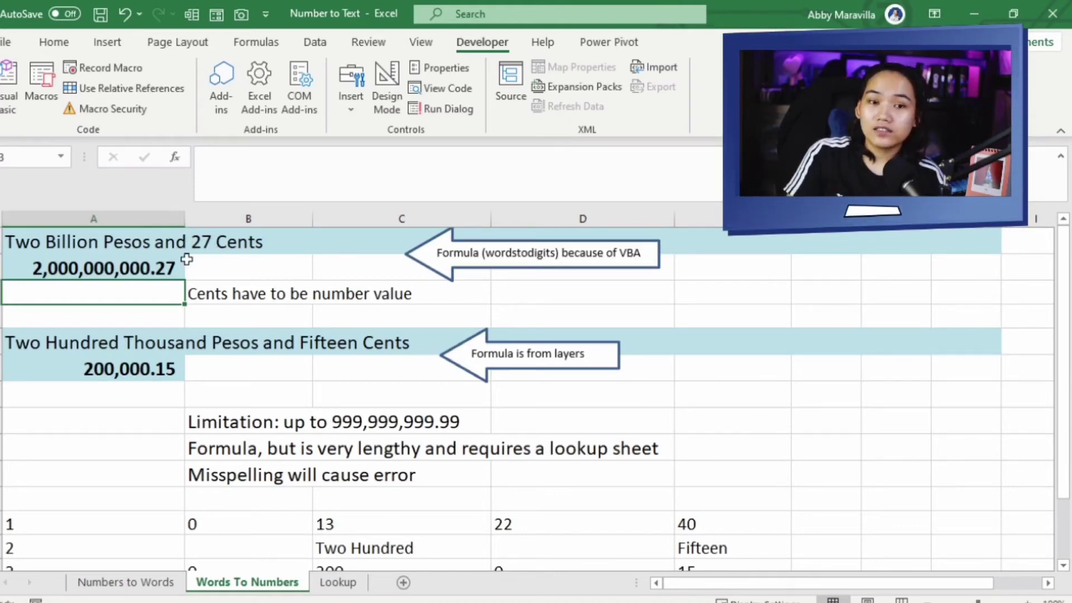
- Replace the 27 cents in A1 with 'Two', then with '2'
{"action": "left_click", "coordinate": [162, 241]}
{"action": "double_click", "coordinate": [326, 157]}
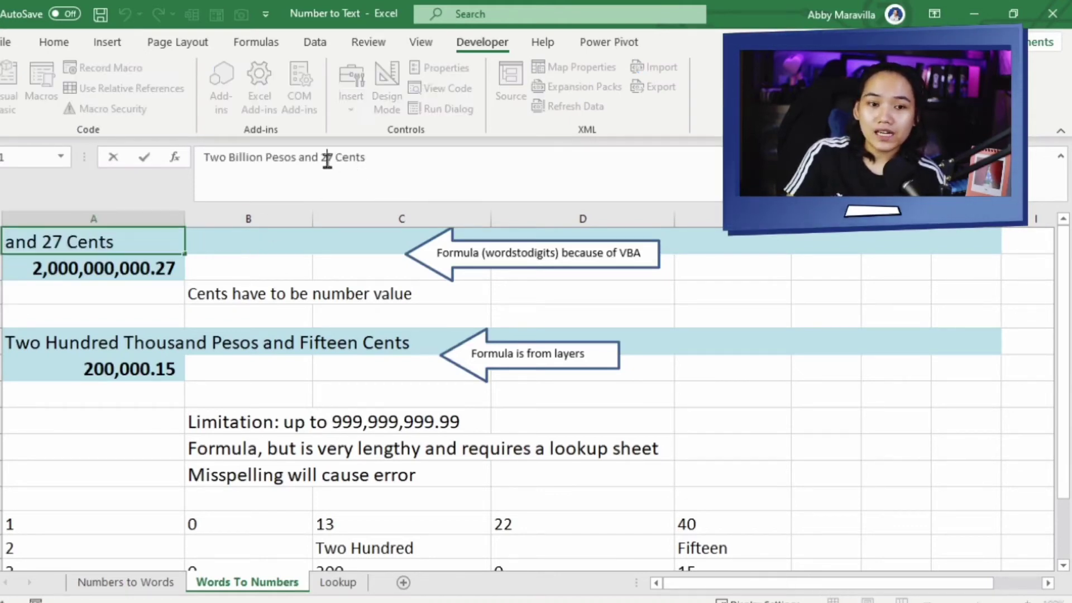
{"action": "type", "text": "T"}
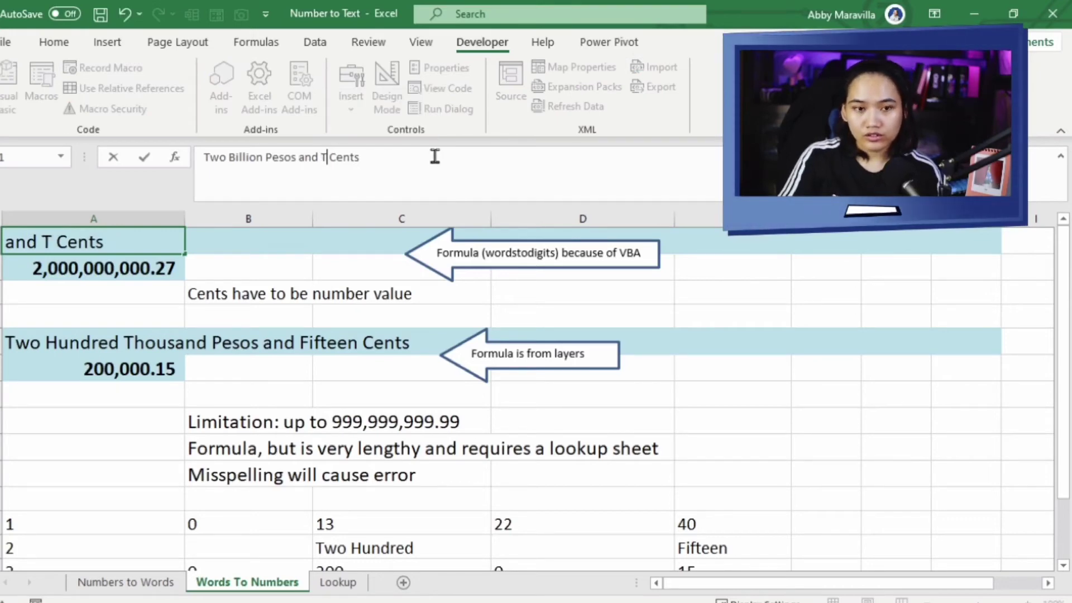
{"action": "type", "text": "wo"}
{"action": "key", "text": "Return"}
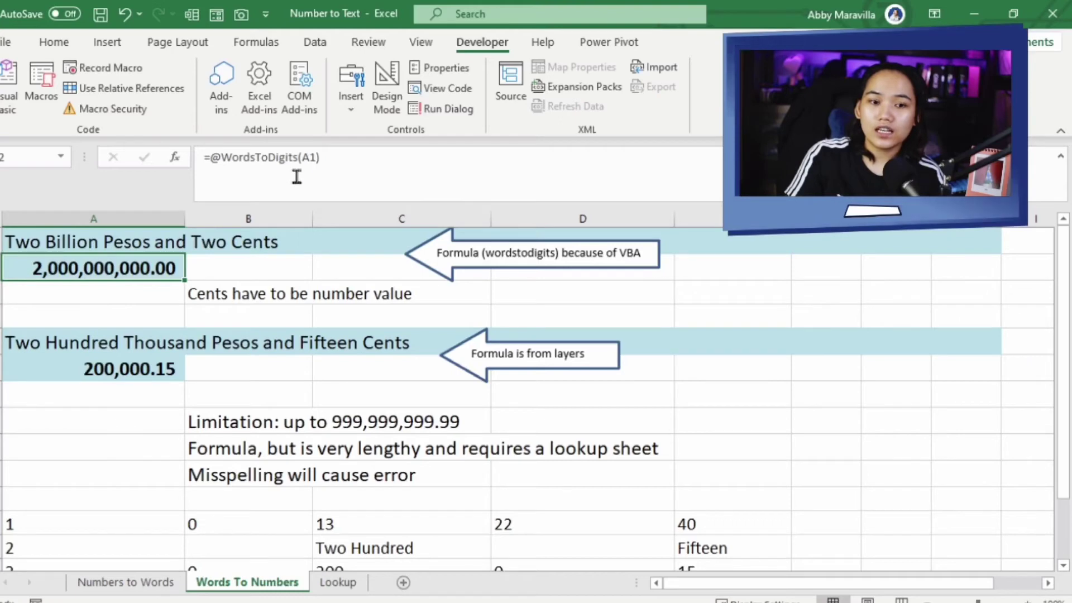
{"action": "left_click", "coordinate": [156, 240]}
{"action": "double_click", "coordinate": [329, 157]}
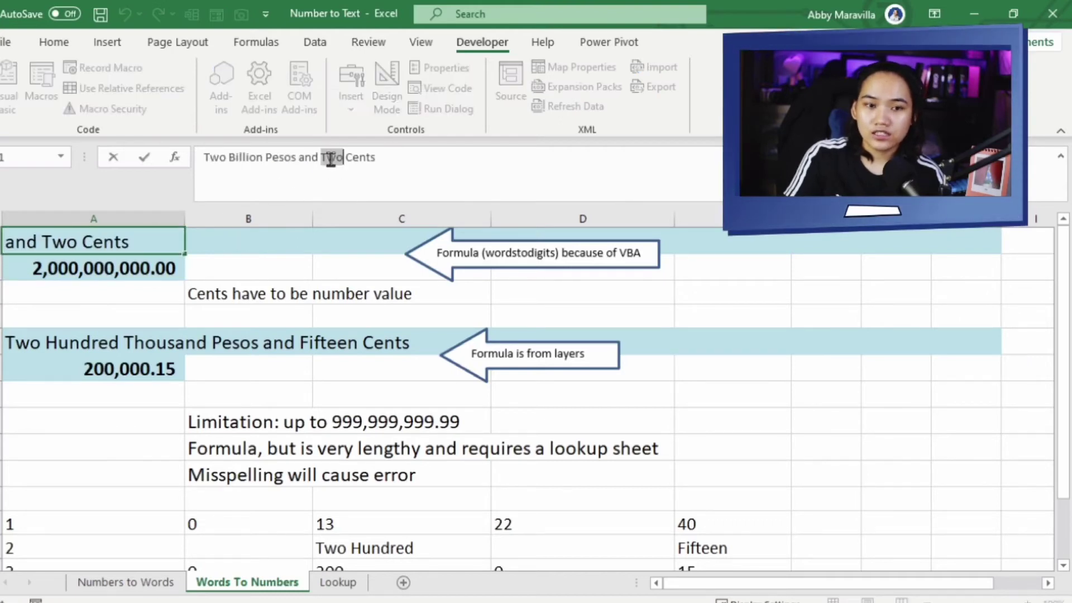
{"action": "type", "text": "2"}
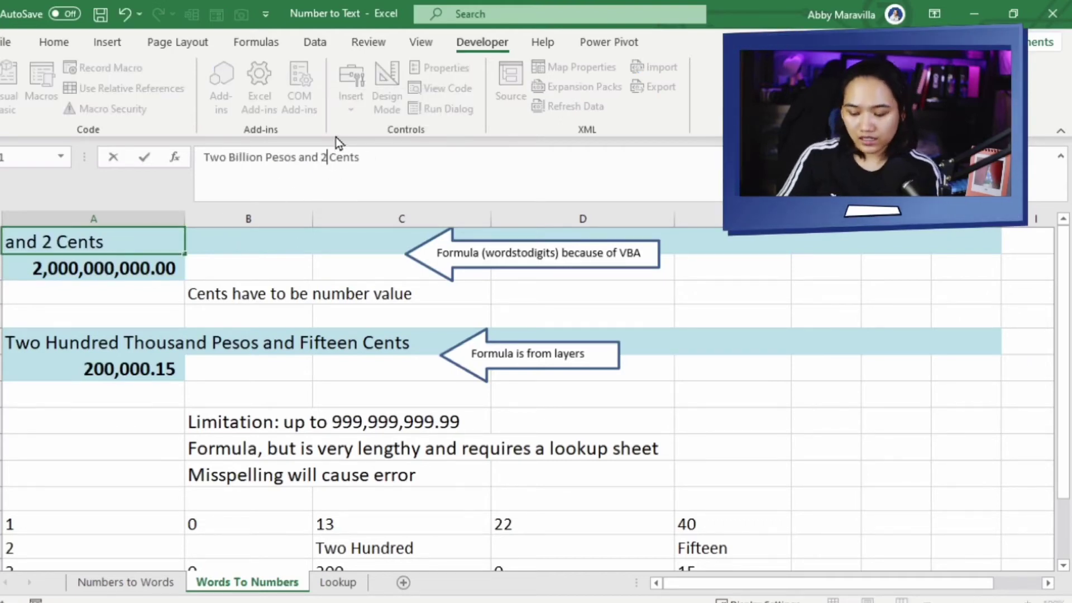
{"action": "key", "text": "Return"}
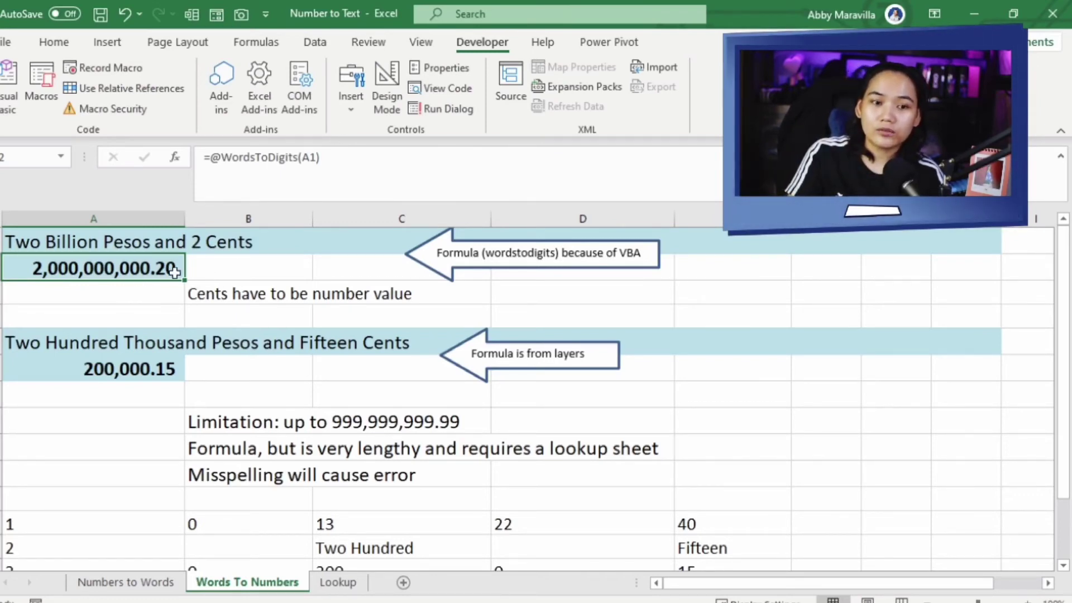
- Change A1's cents to 02, then to 87
{"action": "left_click", "coordinate": [116, 243]}
{"action": "left_click", "coordinate": [322, 158]}
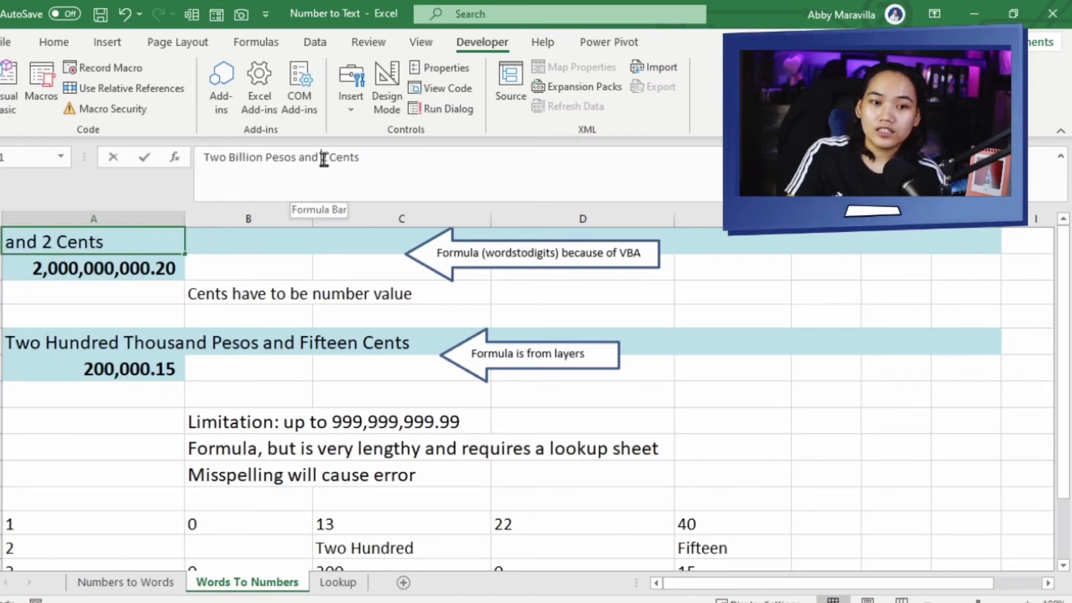
{"action": "type", "text": "0"}
{"action": "key", "text": "Return"}
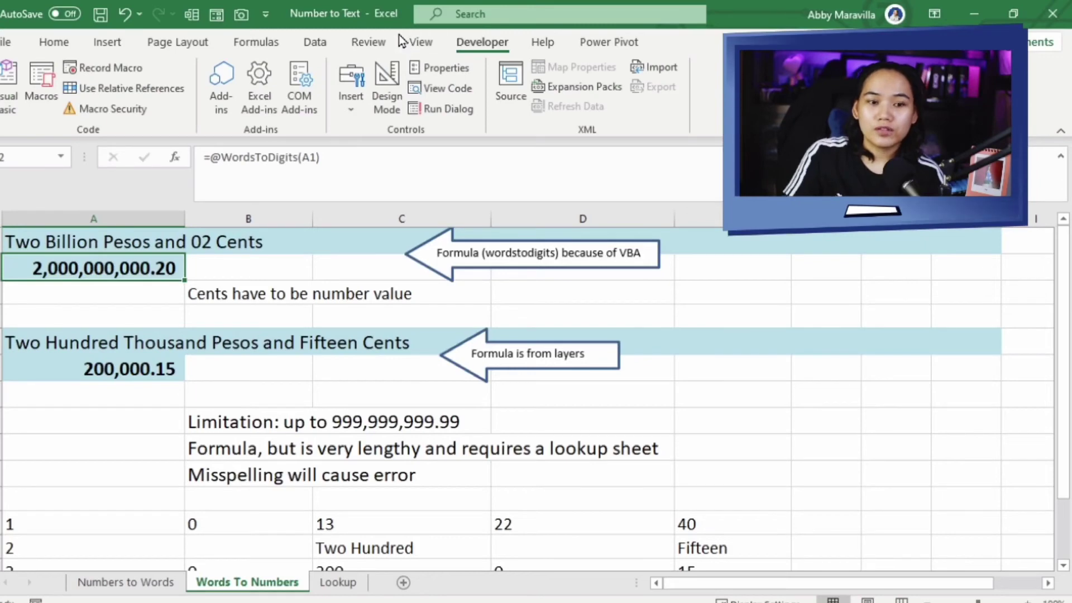
{"action": "left_click", "coordinate": [156, 222]}
{"action": "left_click", "coordinate": [159, 240]}
{"action": "left_click", "coordinate": [335, 157]}
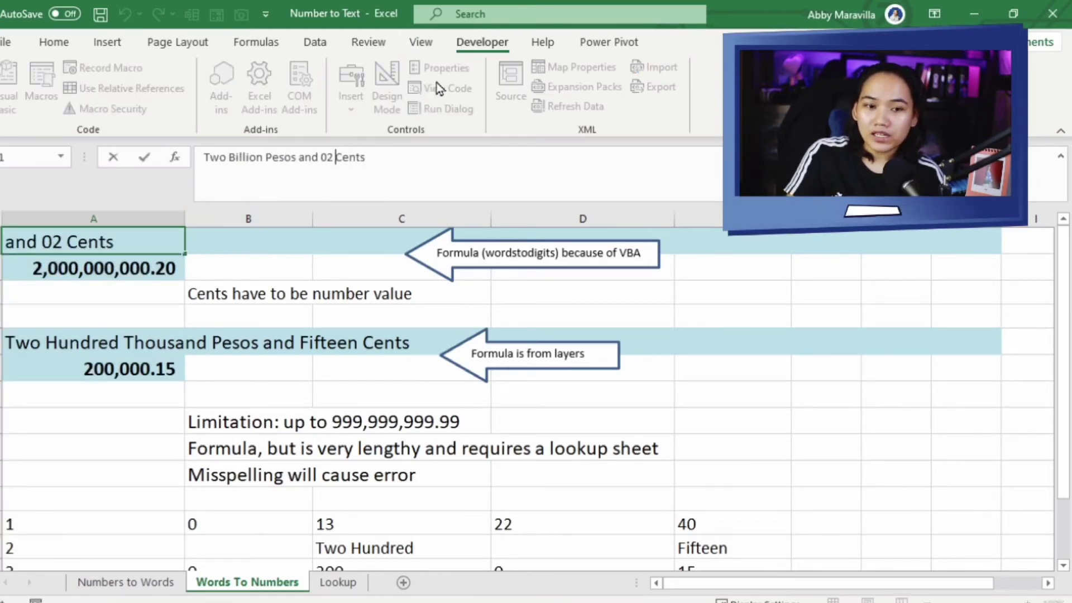
{"action": "key", "text": "BackSpace"}
{"action": "key", "text": "BackSpace"}
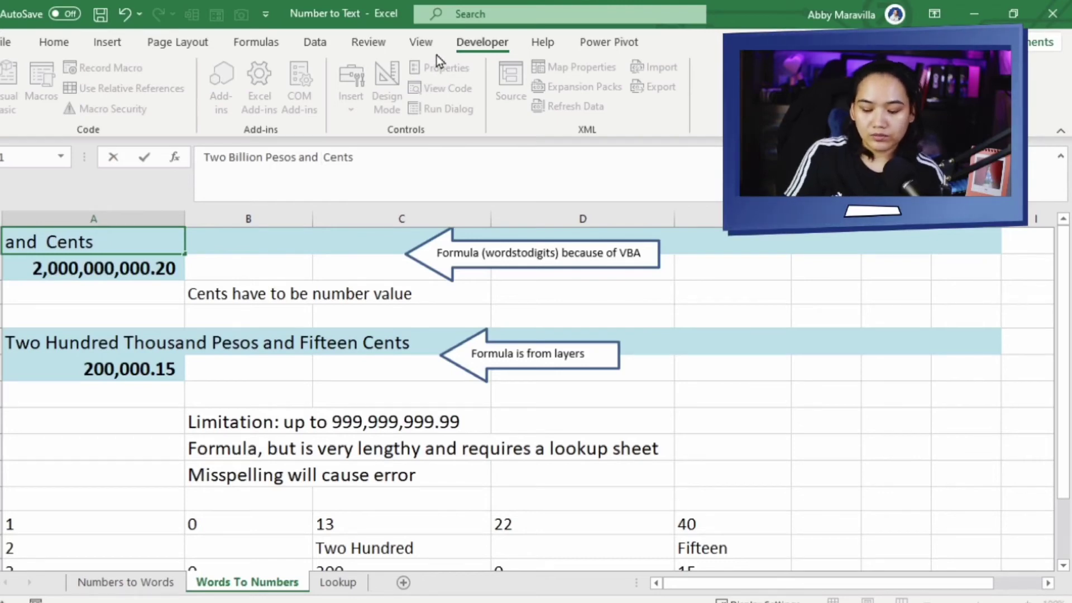
{"action": "type", "text": "87"}
{"action": "key", "text": "Return"}
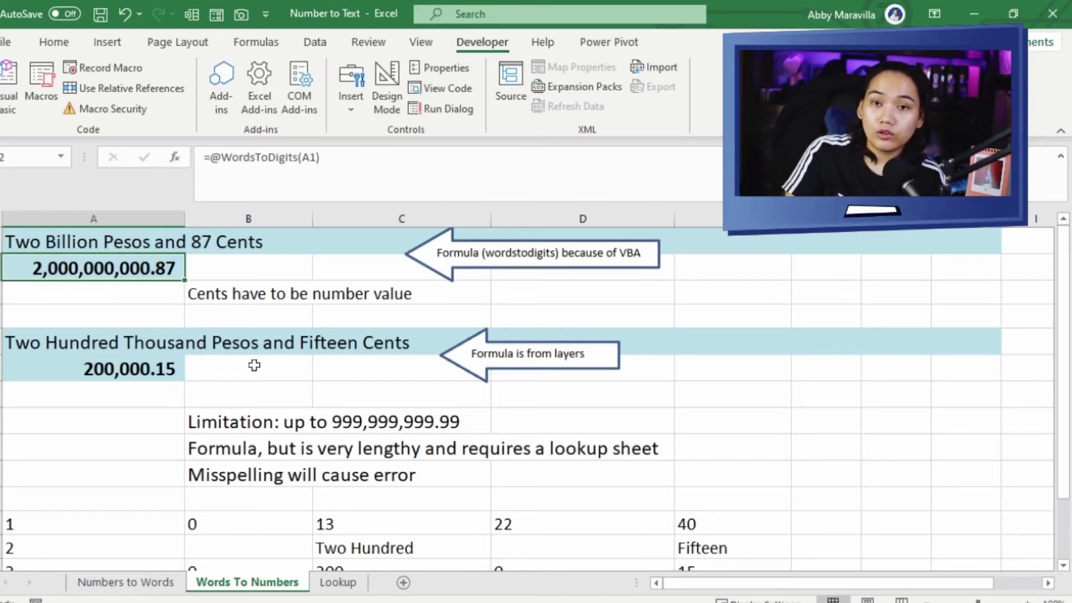
- Review A5's words amount, A6's lookup formula and the Limitation note
{"action": "left_click", "coordinate": [124, 360]}
{"action": "left_click", "coordinate": [158, 342]}
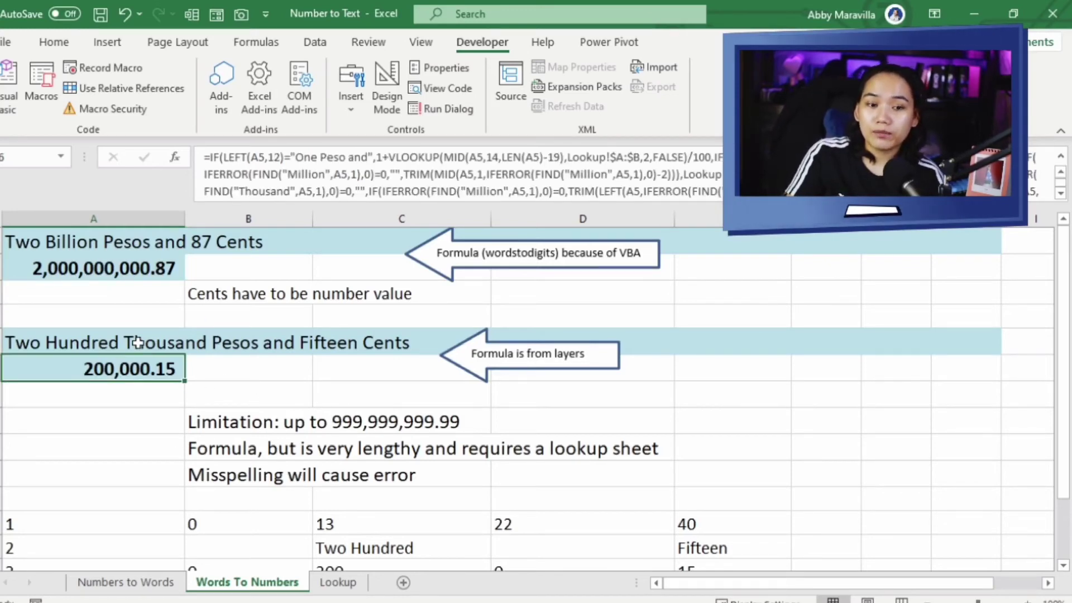
{"action": "left_click", "coordinate": [150, 374]}
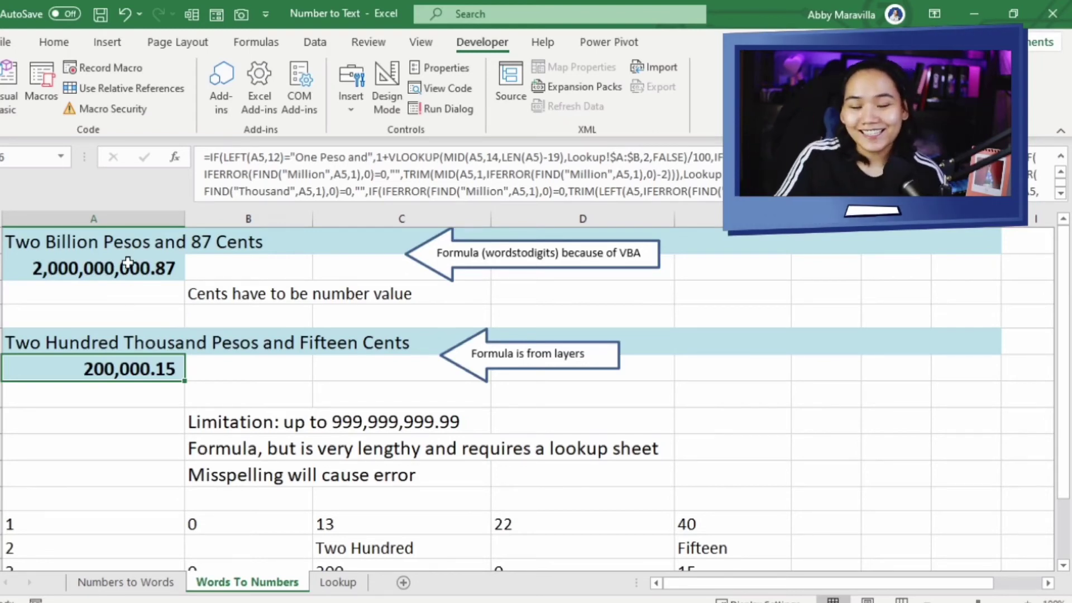
{"action": "left_click", "coordinate": [274, 419]}
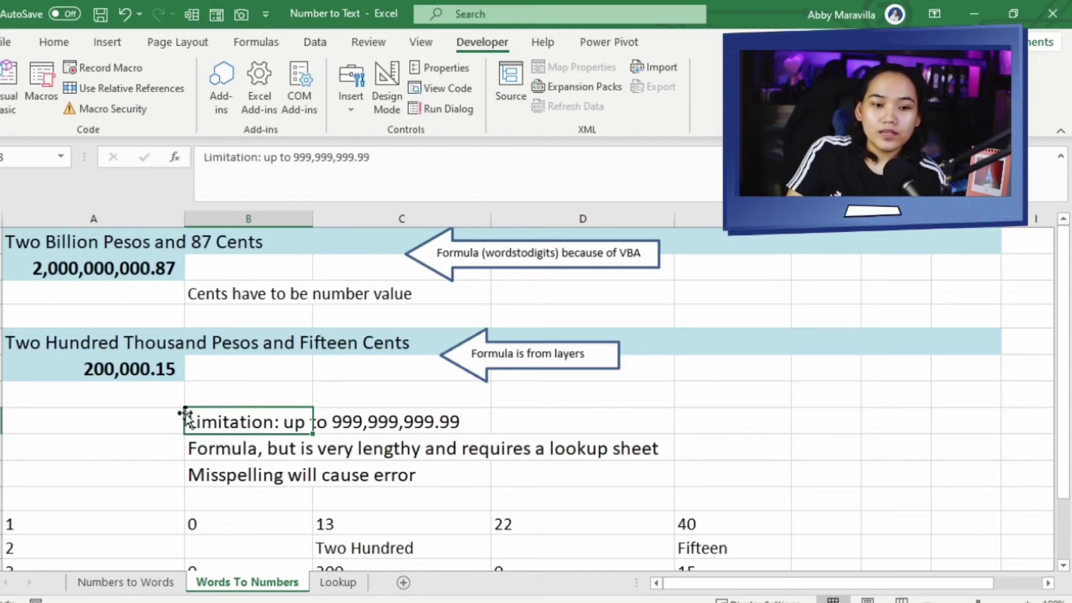
- Replace A5's text with 'Eighteen Pesos and Two Cents'
{"action": "left_click", "coordinate": [75, 339]}
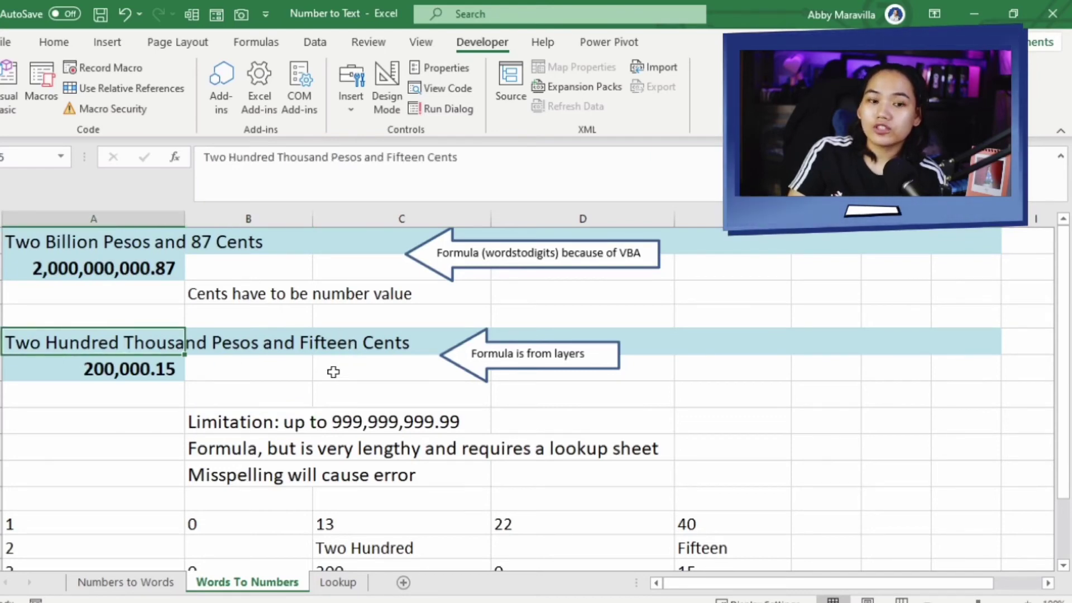
{"action": "double_click", "coordinate": [96, 341]}
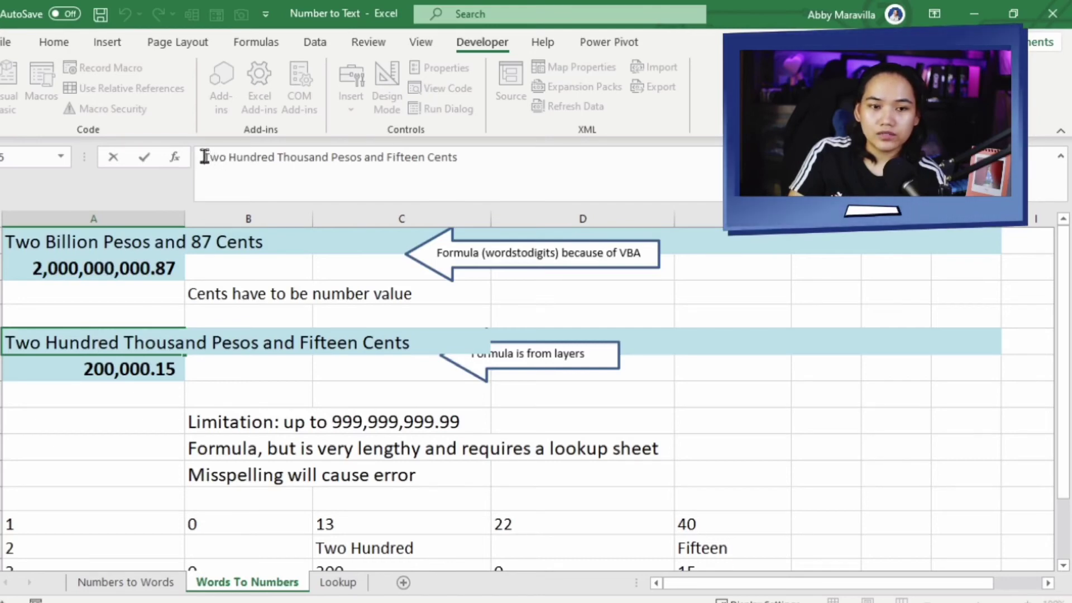
{"action": "left_click_drag", "start_coordinate": [206, 157], "coordinate": [630, 168]}
{"action": "type", "text": "Eighteen Pesos"}
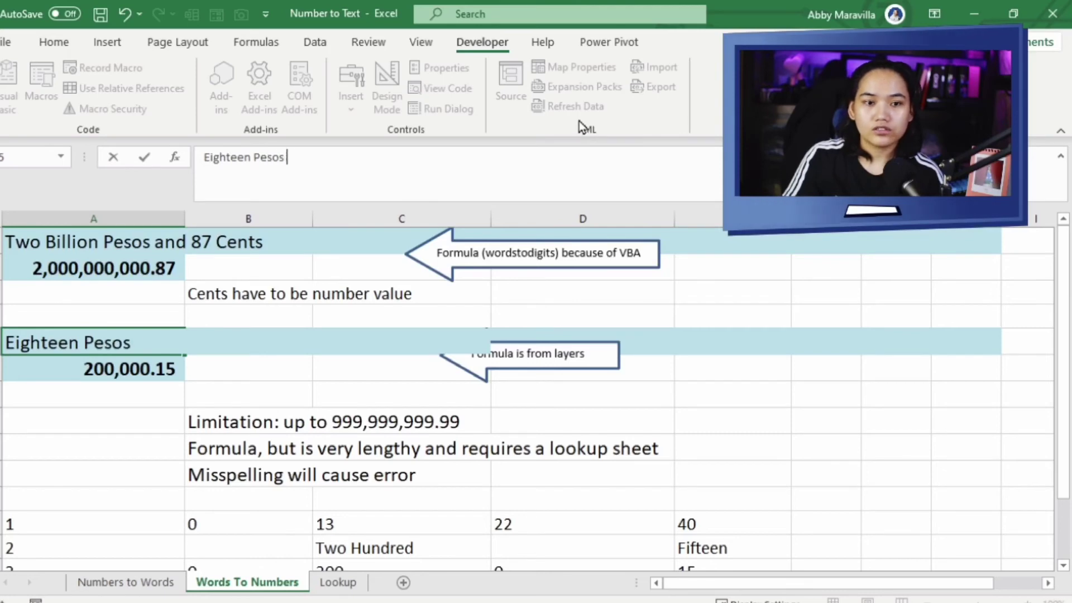
{"action": "type", "text": " and Two Cents"}
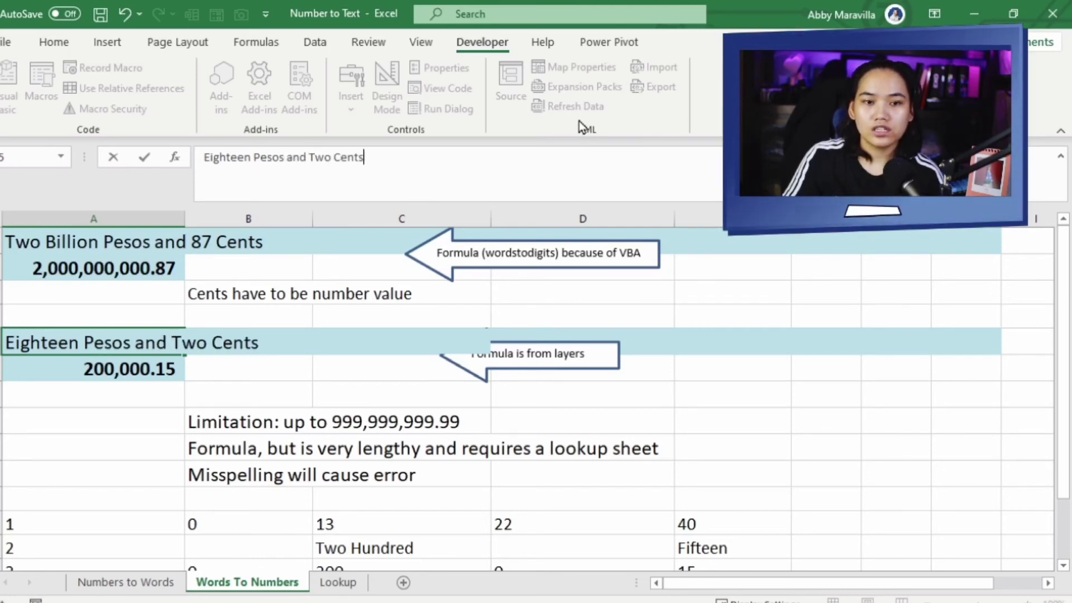
{"action": "key", "text": "Return"}
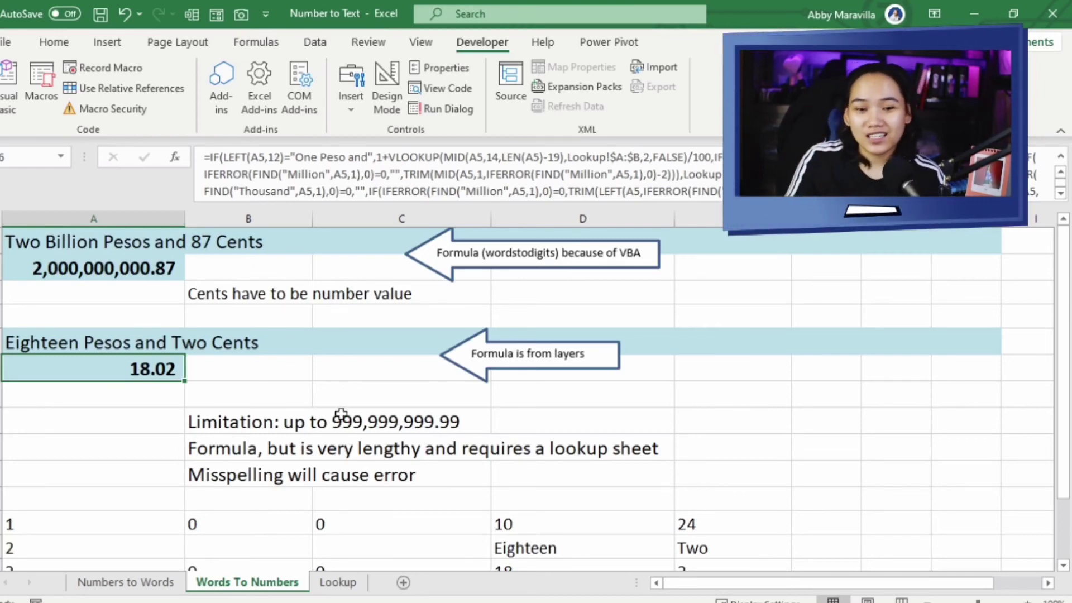
{"action": "scroll", "coordinate": [346, 501], "scroll_direction": "down", "scroll_amount": 3}
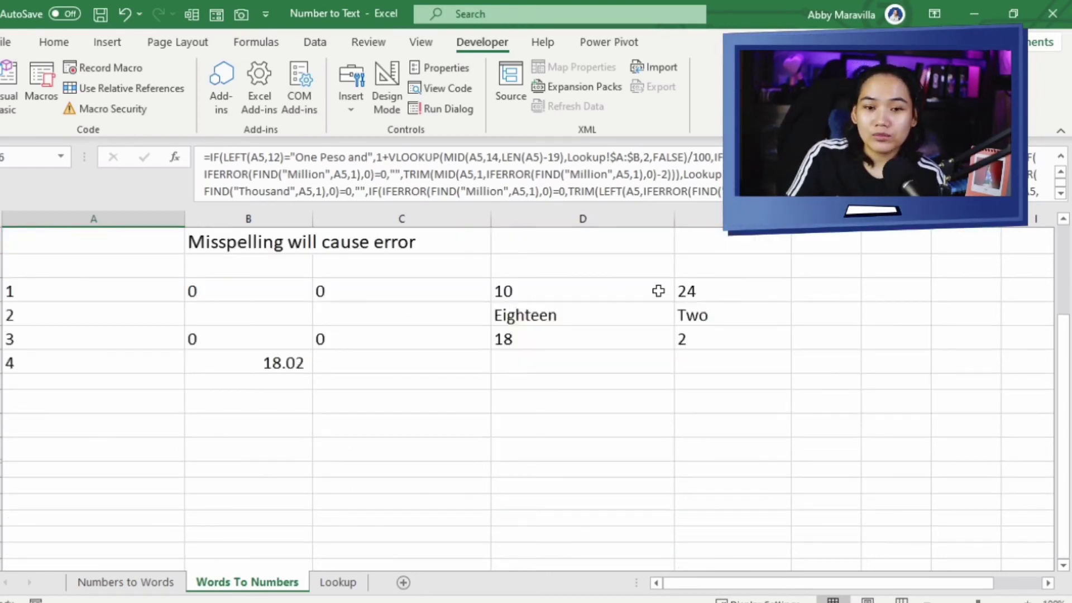
{"action": "left_click_drag", "start_coordinate": [724, 295], "coordinate": [8, 376]}
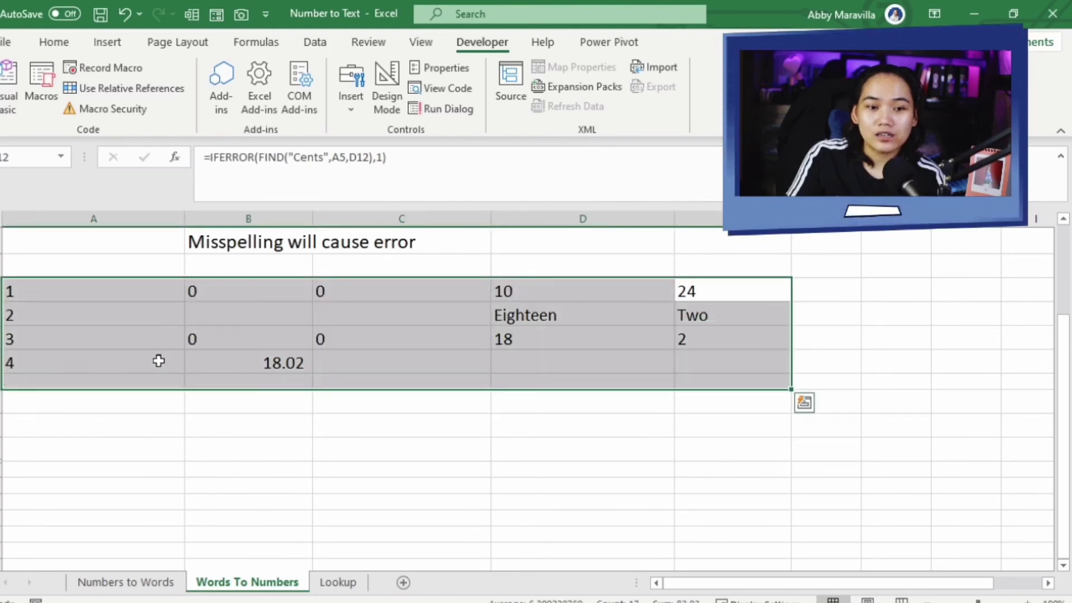
{"action": "left_click", "coordinate": [249, 363]}
{"action": "scroll", "coordinate": [225, 397], "scroll_direction": "up", "scroll_amount": 5}
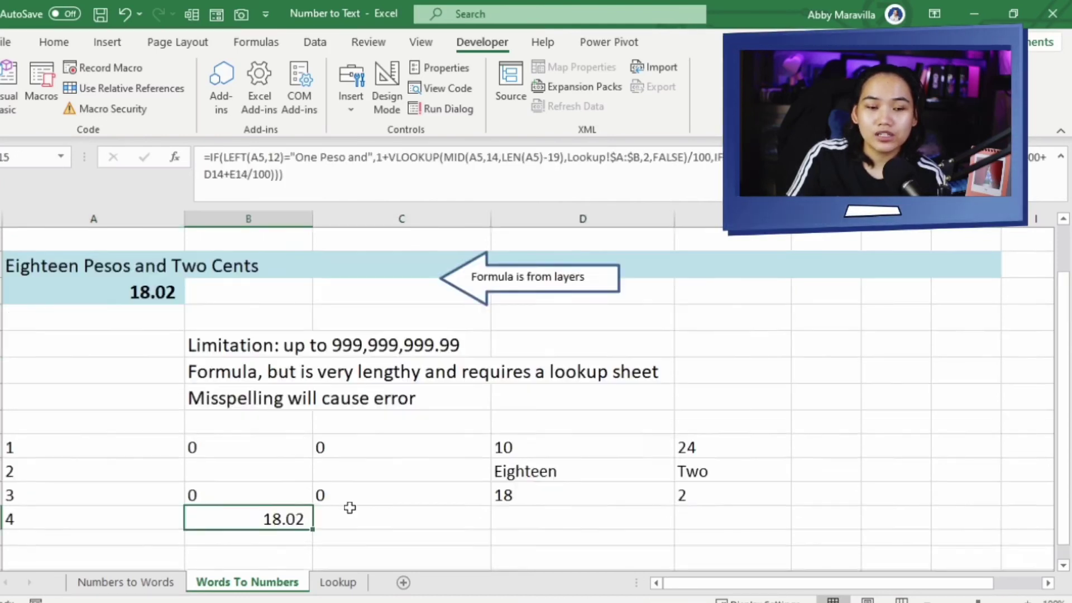
{"action": "scroll", "coordinate": [279, 502], "scroll_direction": "down", "scroll_amount": 3}
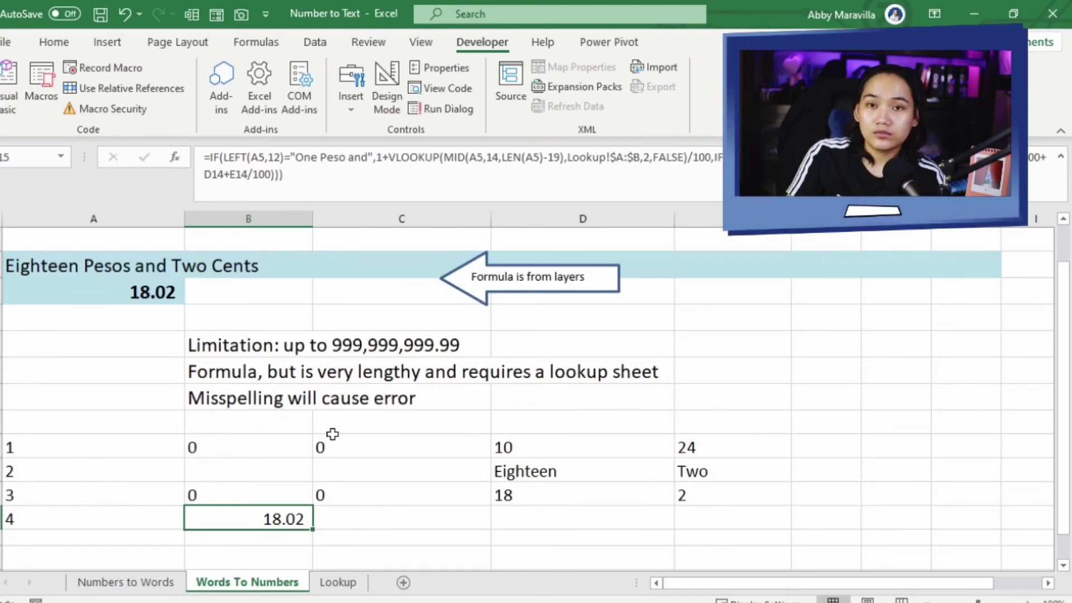
{"action": "left_click", "coordinate": [82, 455]}
{"action": "scroll", "coordinate": [244, 491], "scroll_direction": "up", "scroll_amount": 1}
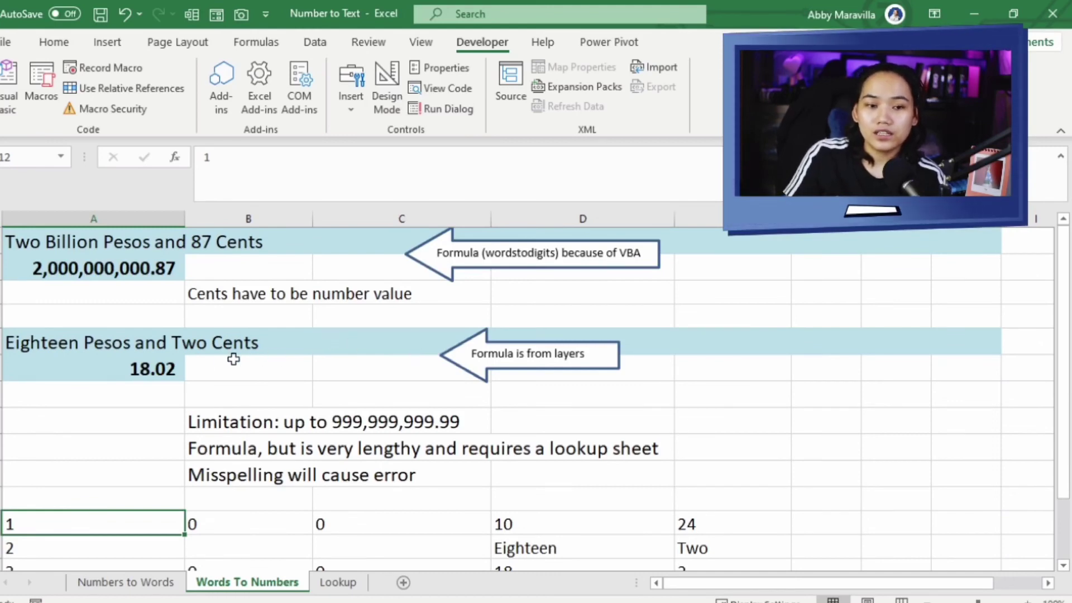
{"action": "left_click", "coordinate": [132, 376]}
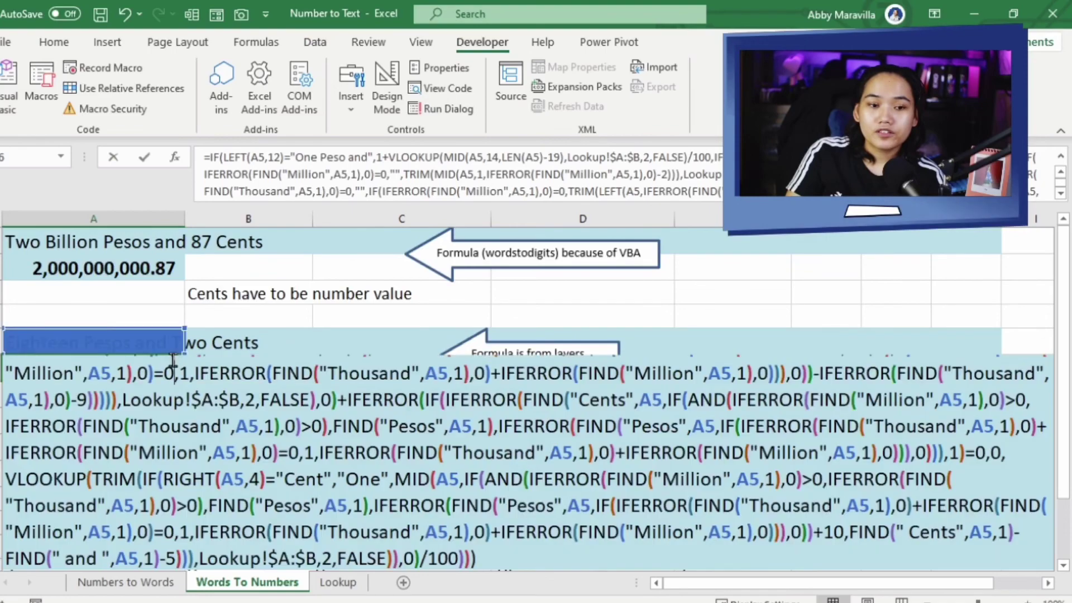
{"action": "double_click", "coordinate": [157, 380]}
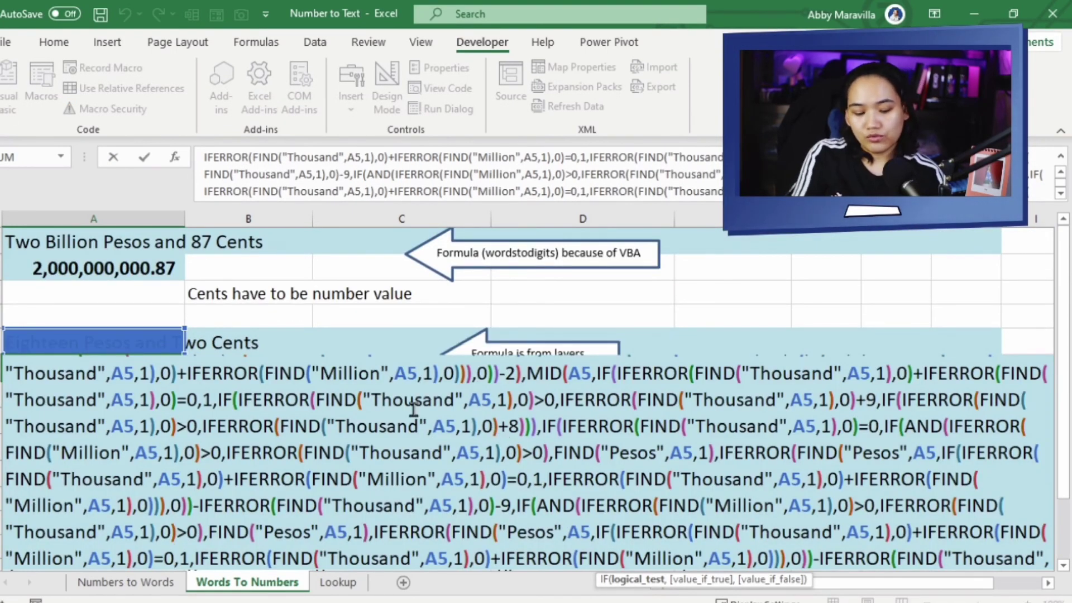
{"action": "key", "text": "Escape"}
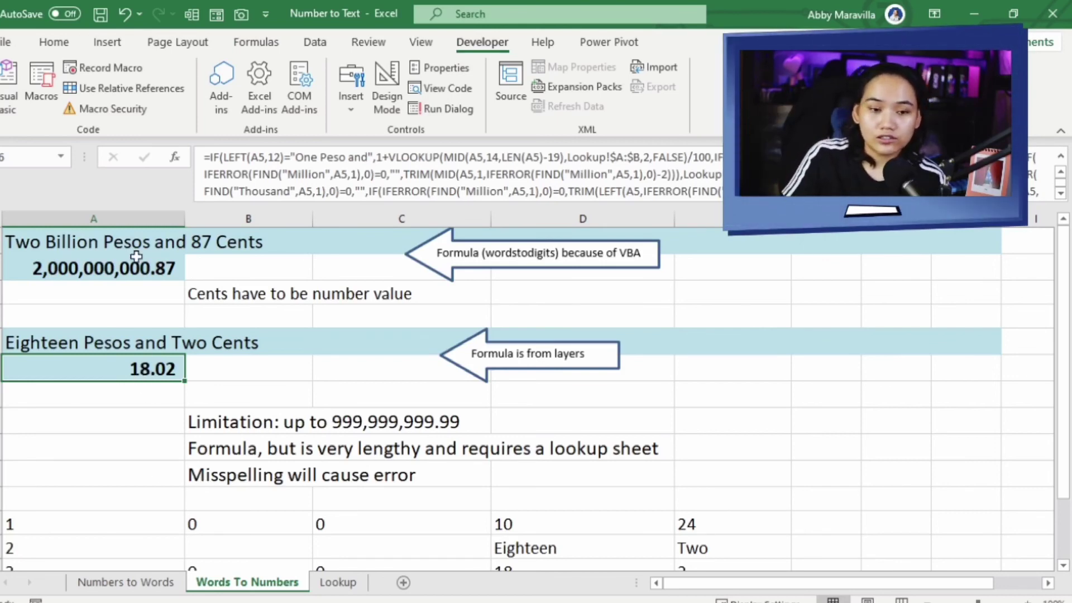
- Return to the Numbers to Words sheet at the 1,234.35 amount and save with Ctrl+S
{"action": "left_click", "coordinate": [171, 583]}
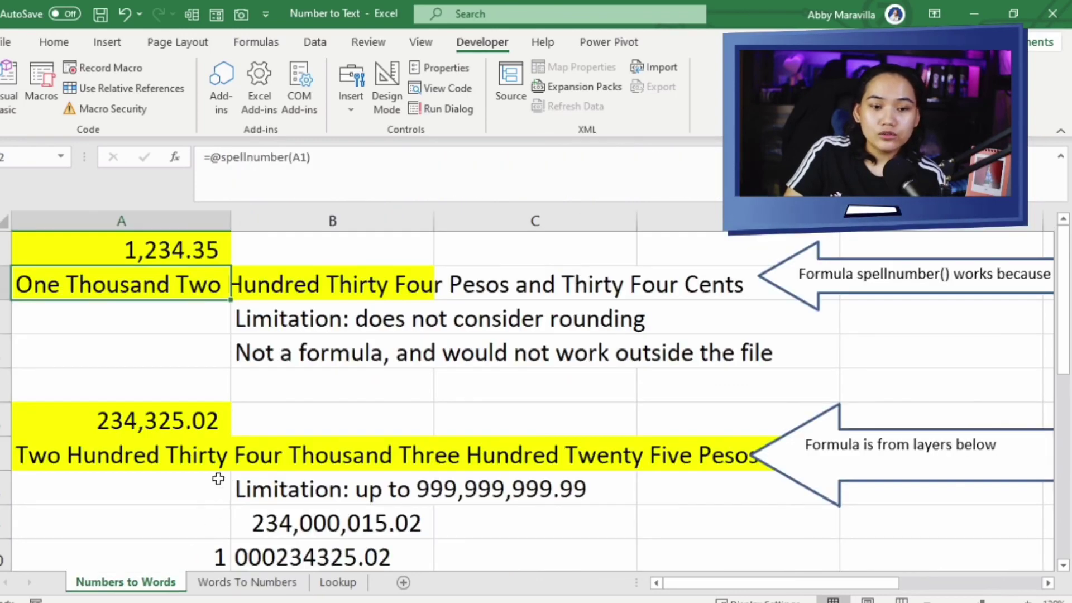
{"action": "left_click", "coordinate": [126, 233]}
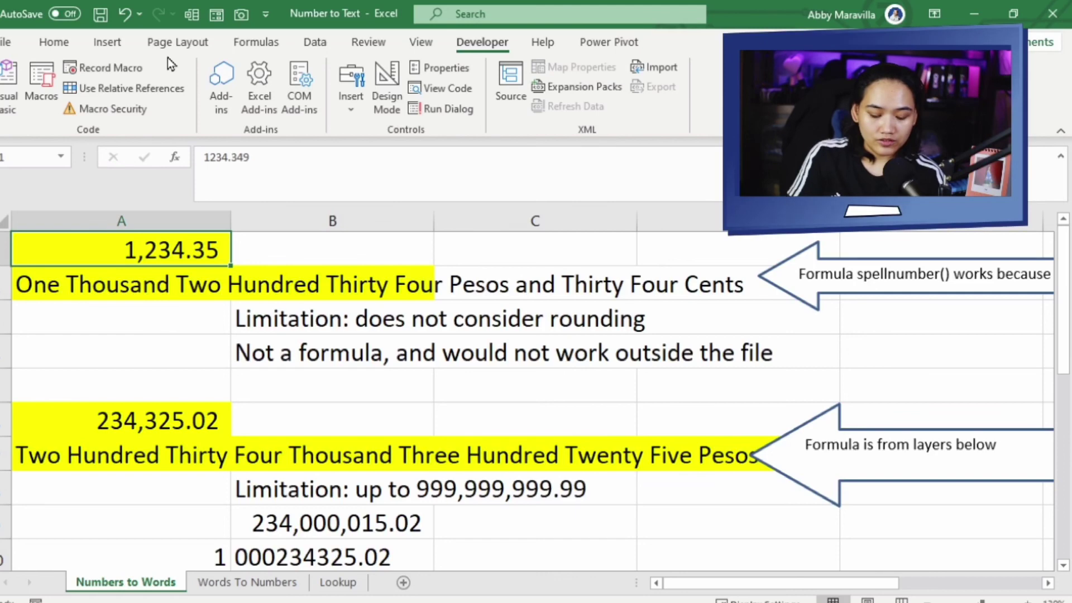
{"action": "key", "text": "ctrl+s"}
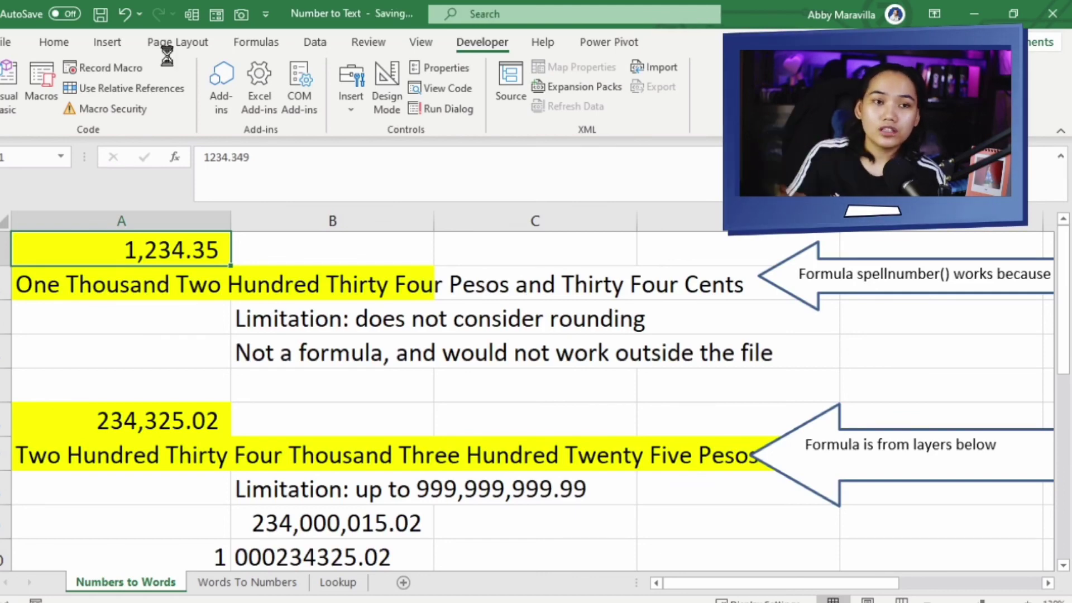